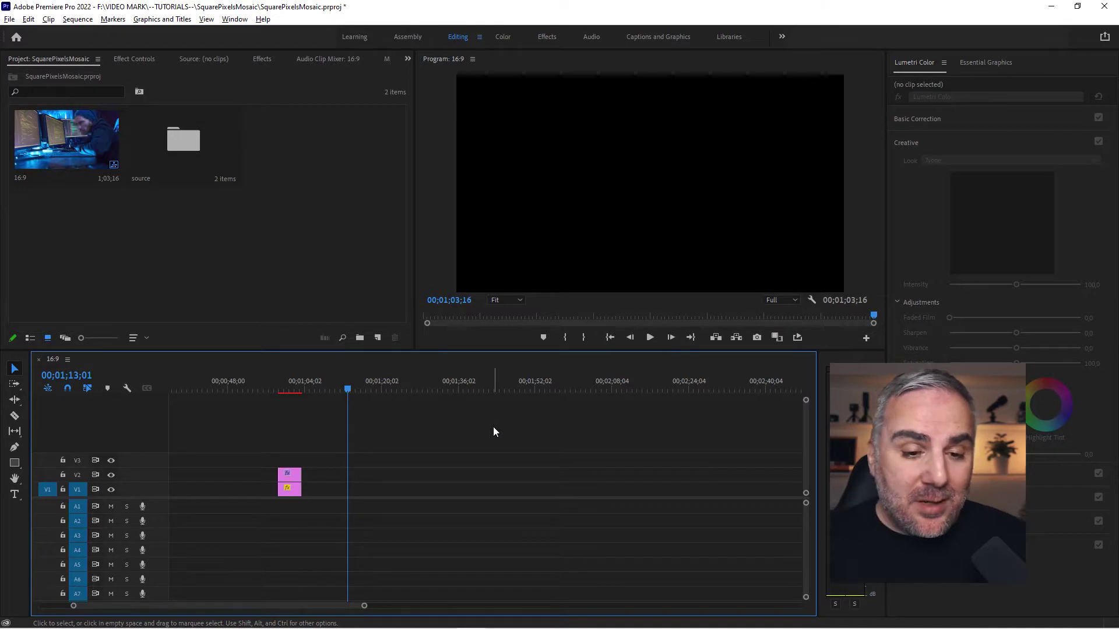
Place a second hacker image on V2 later in the 16:9 timeline and select it
double_click(184, 143)
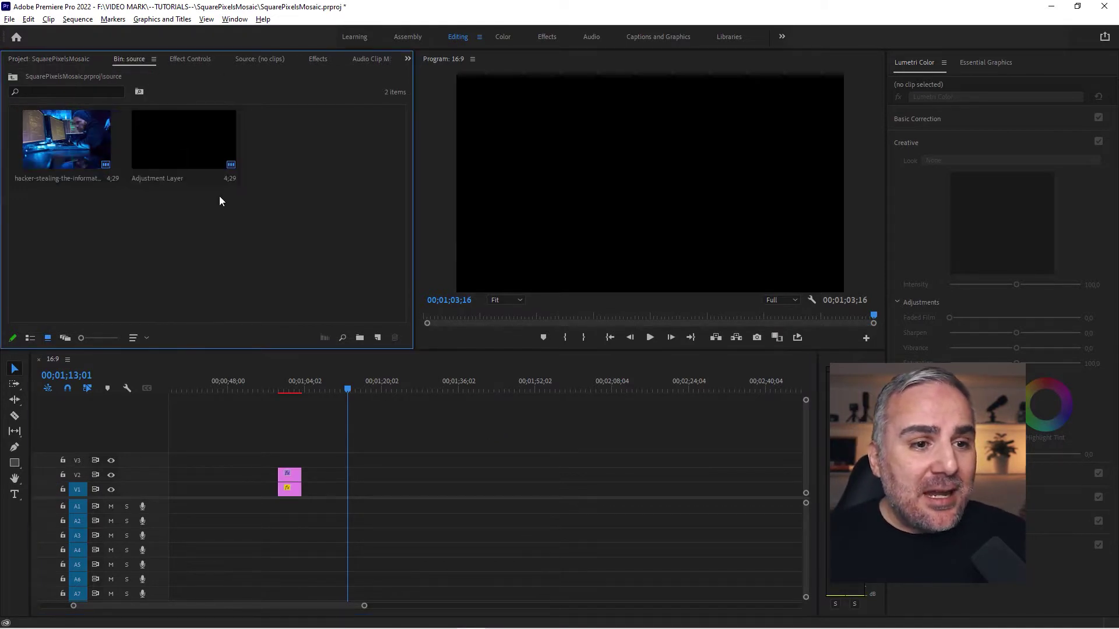
left_click_drag(71, 140, 358, 475)
left_click_drag(350, 389, 359, 390)
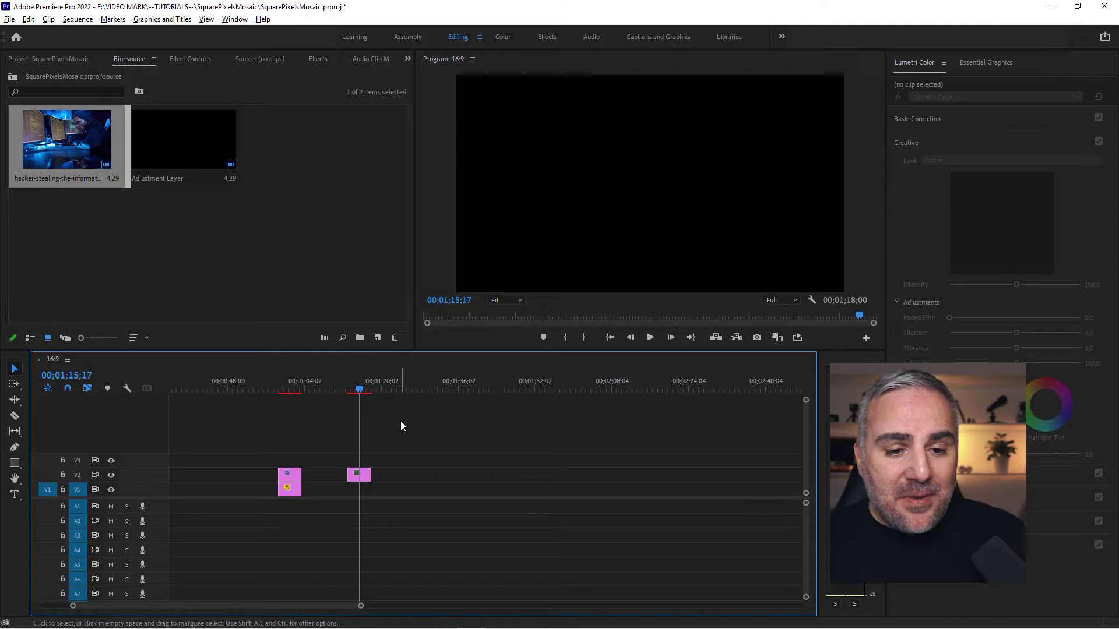
scroll(338, 429, "up", 3, "alt")
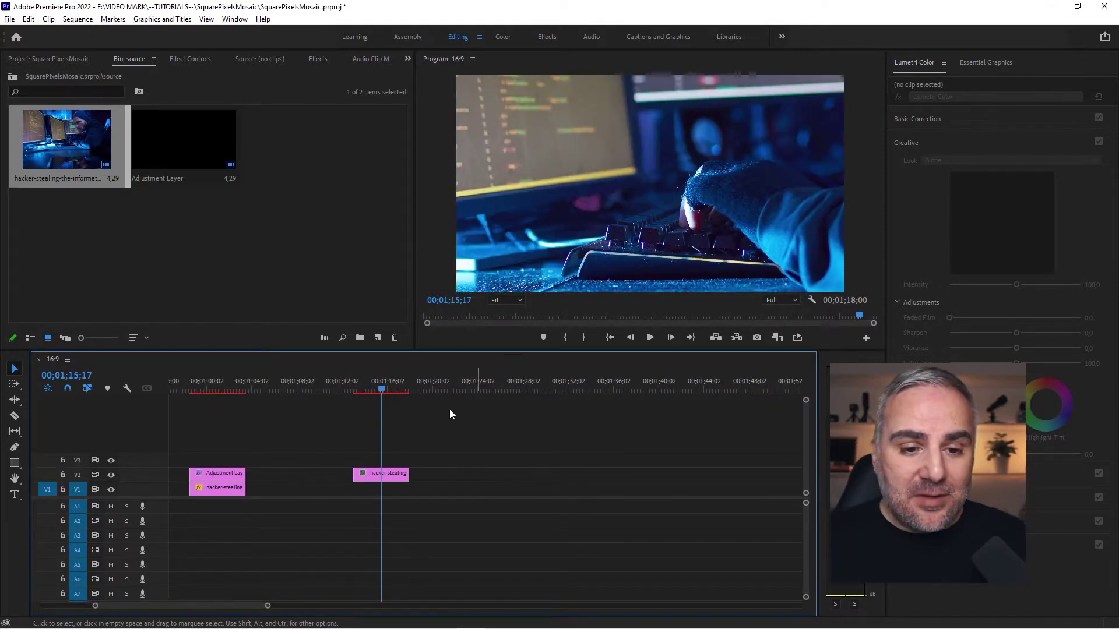
left_click(376, 388)
left_click(380, 475)
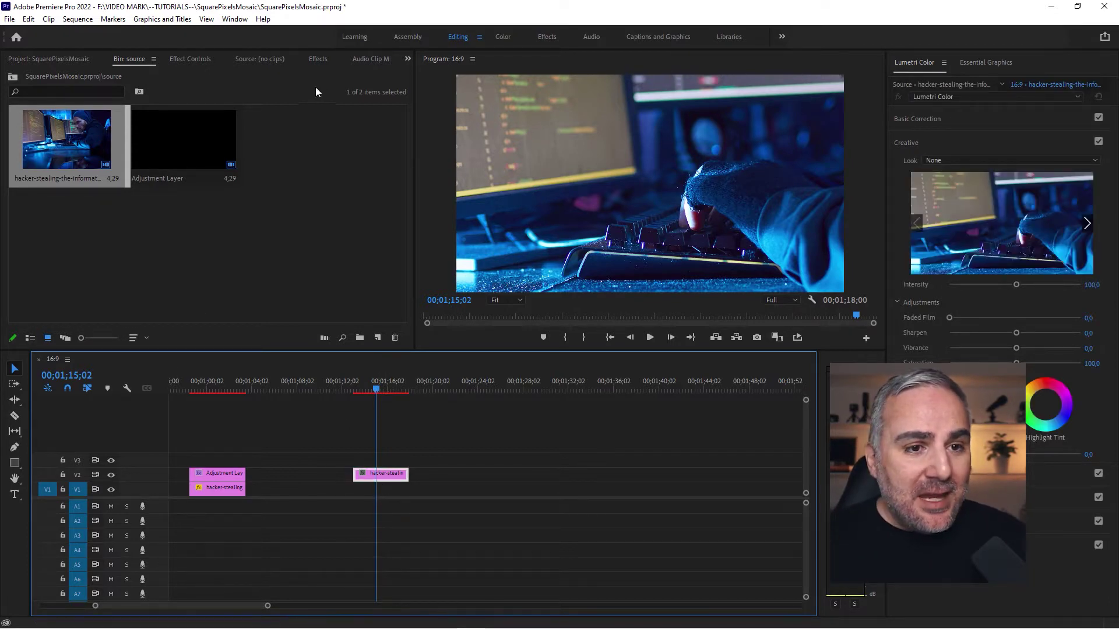
Scale the hacker clip to 30, lower it in the frame, and move it down to V1
left_click(190, 59)
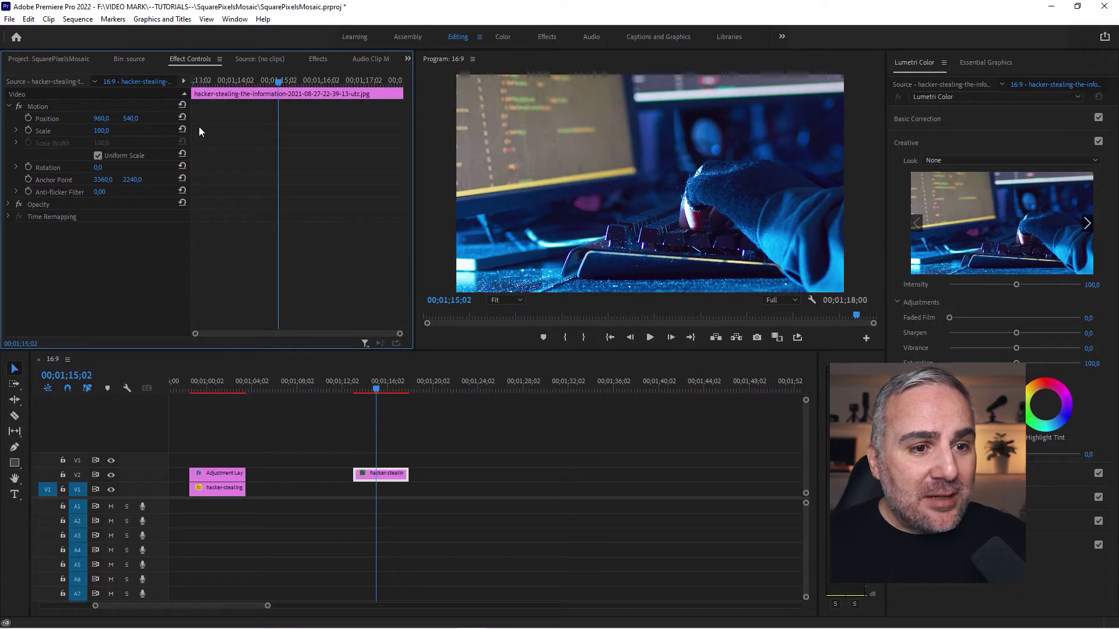
type("25")
key("Return")
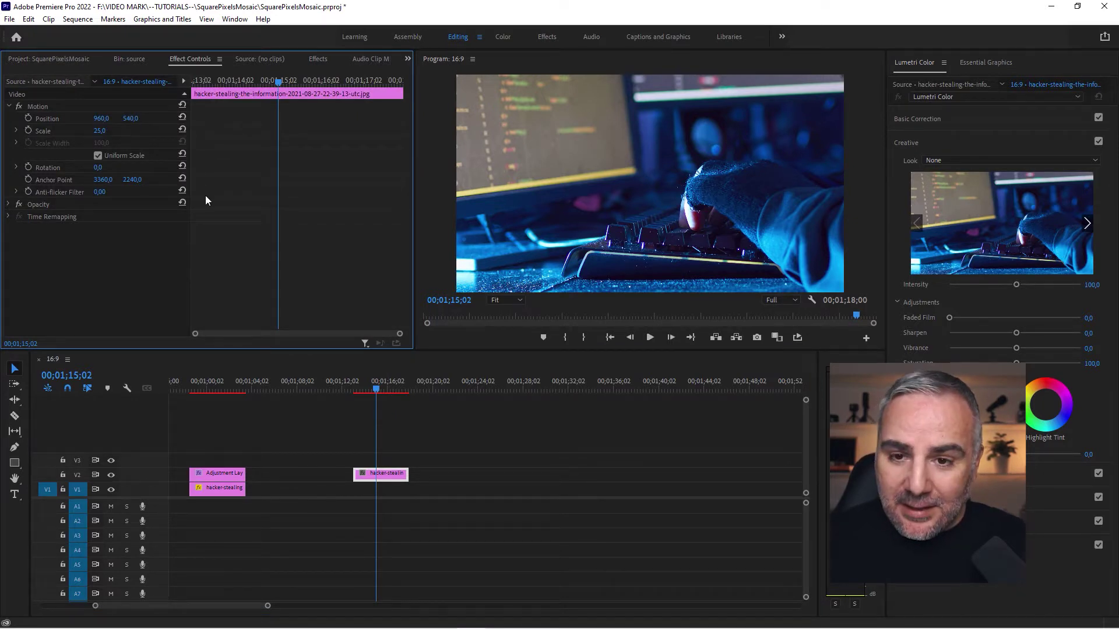
left_click(97, 132)
type("35")
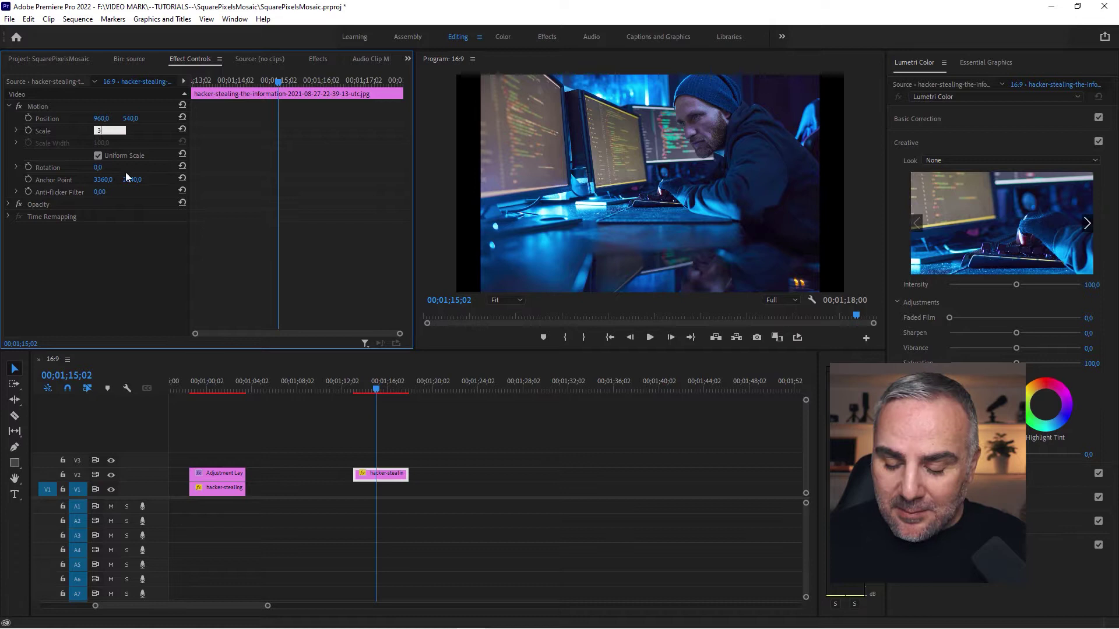
key("Return")
left_click(100, 130)
type("30")
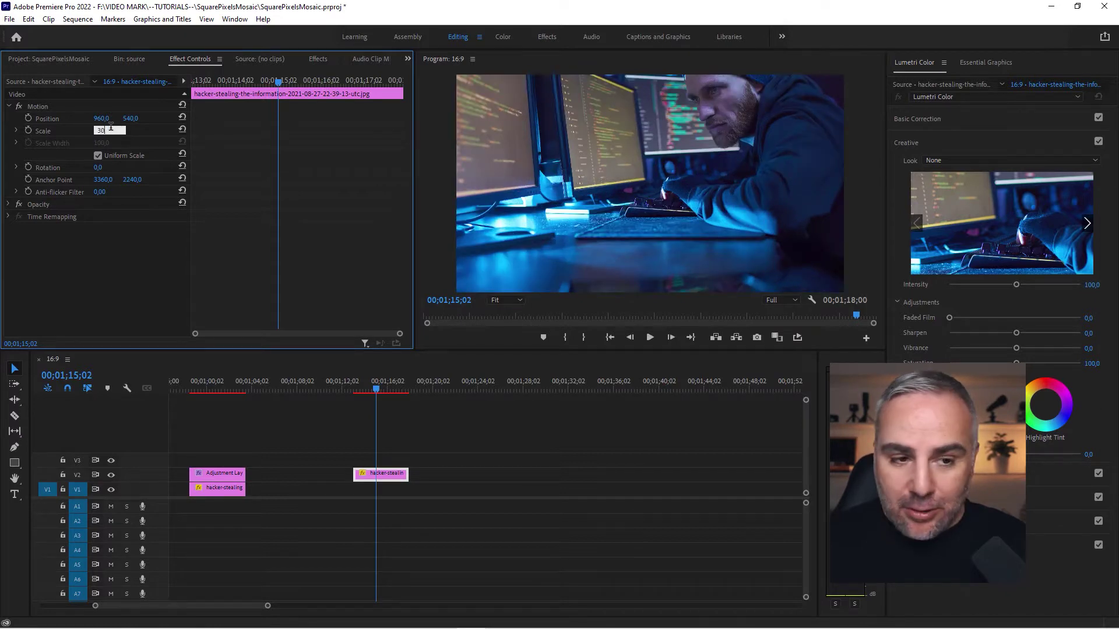
key("Return")
left_click_drag(133, 124, 203, 123)
left_click(460, 429)
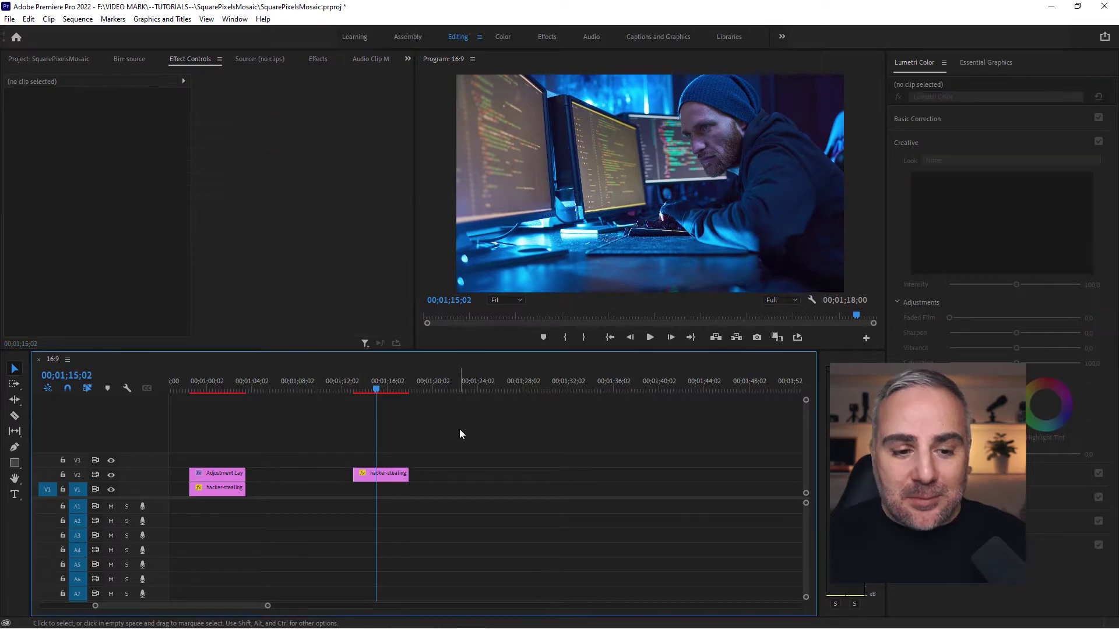
left_click_drag(392, 483, 399, 494)
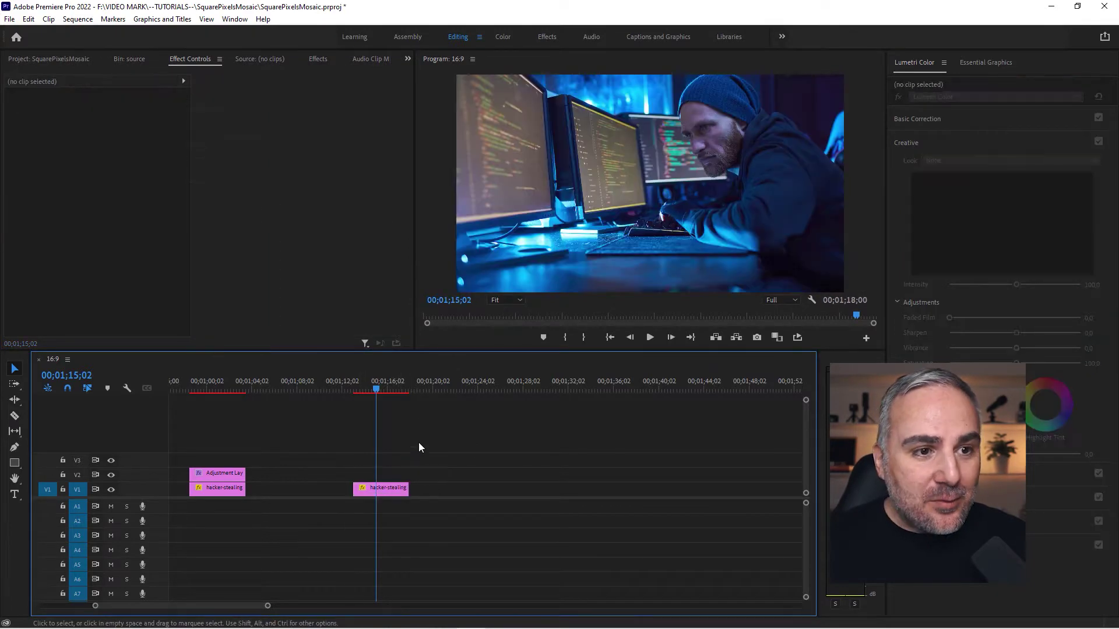
Lay the adjustment layer on V2 above the new hacker clip
left_click(82, 59)
double_click(197, 160)
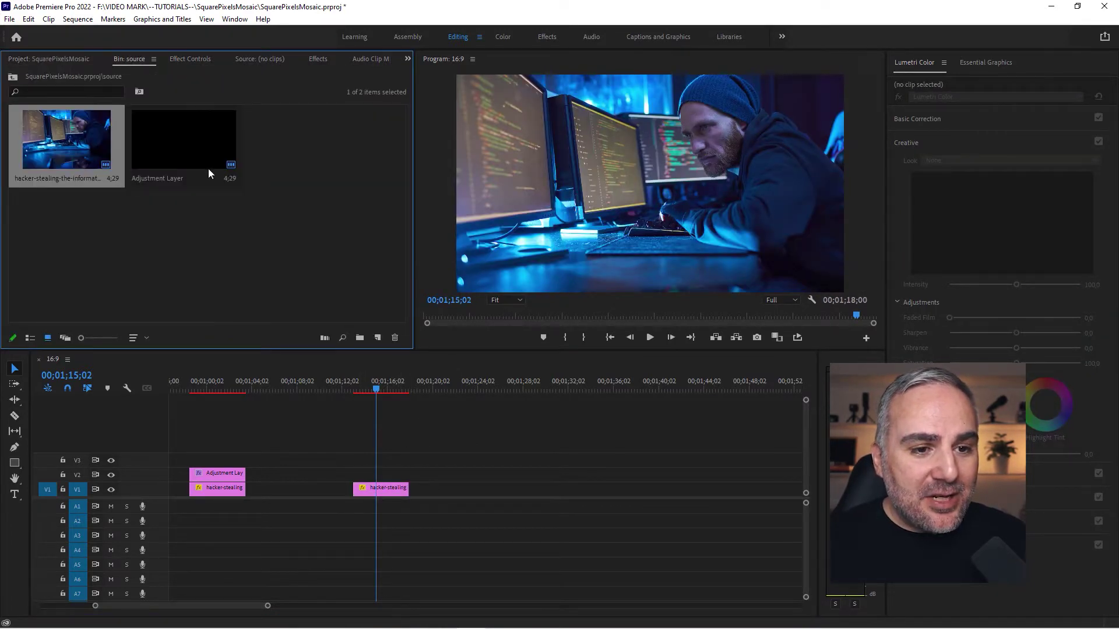
left_click_drag(208, 169, 358, 479)
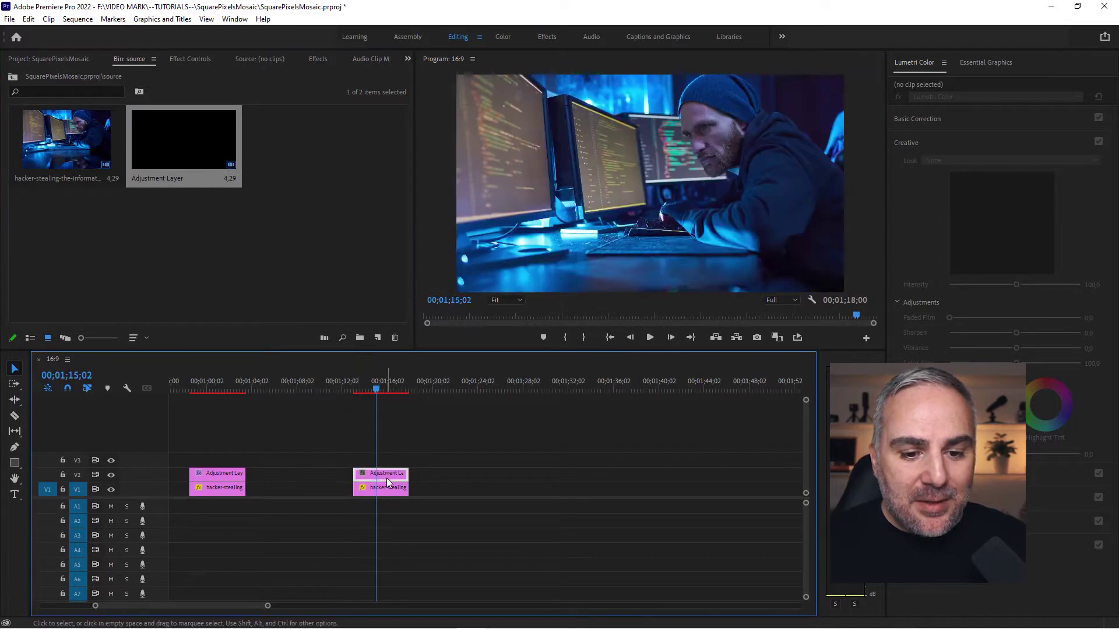
Apply the Mosaic effect from an Effects search for 'mosaic' to the adjustment layer, then select it
left_click(321, 61)
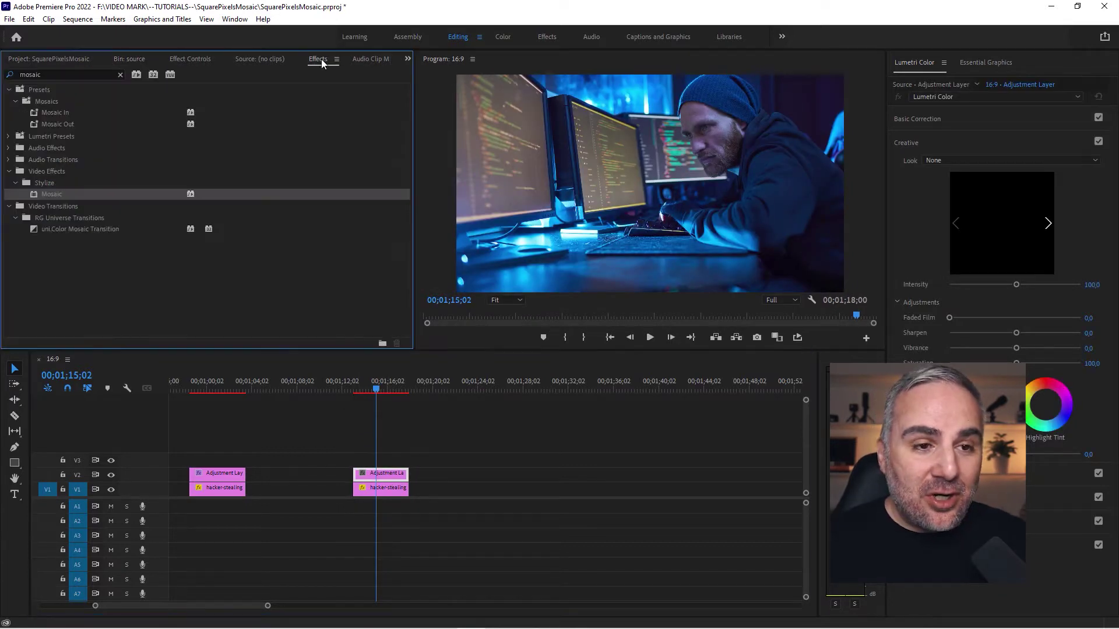
left_click(57, 71)
left_click_drag(58, 194, 373, 478)
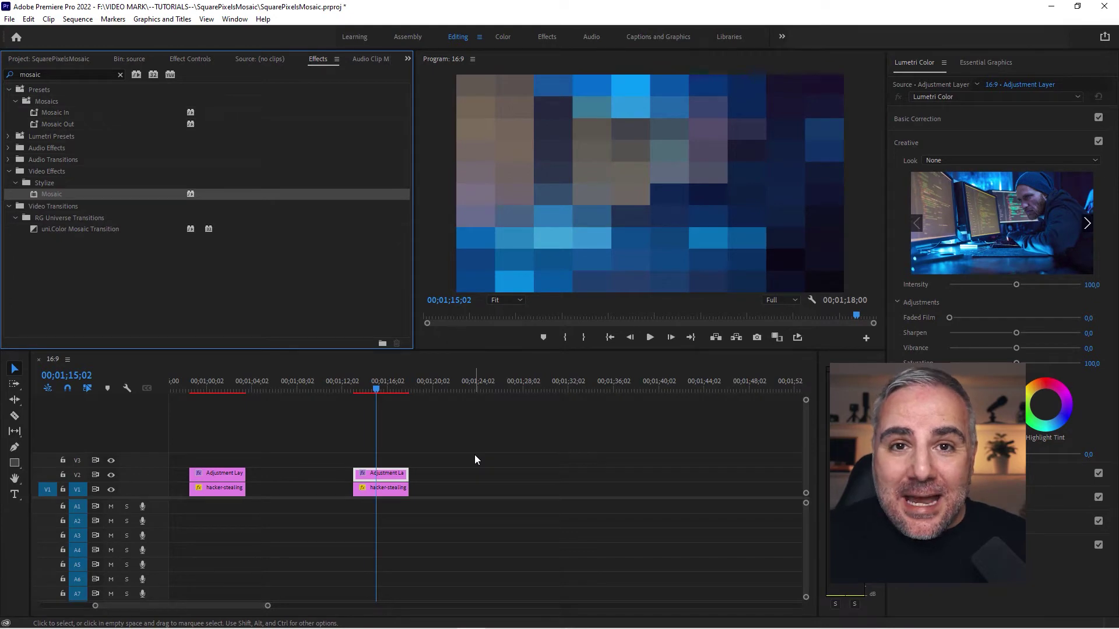
left_click(392, 473)
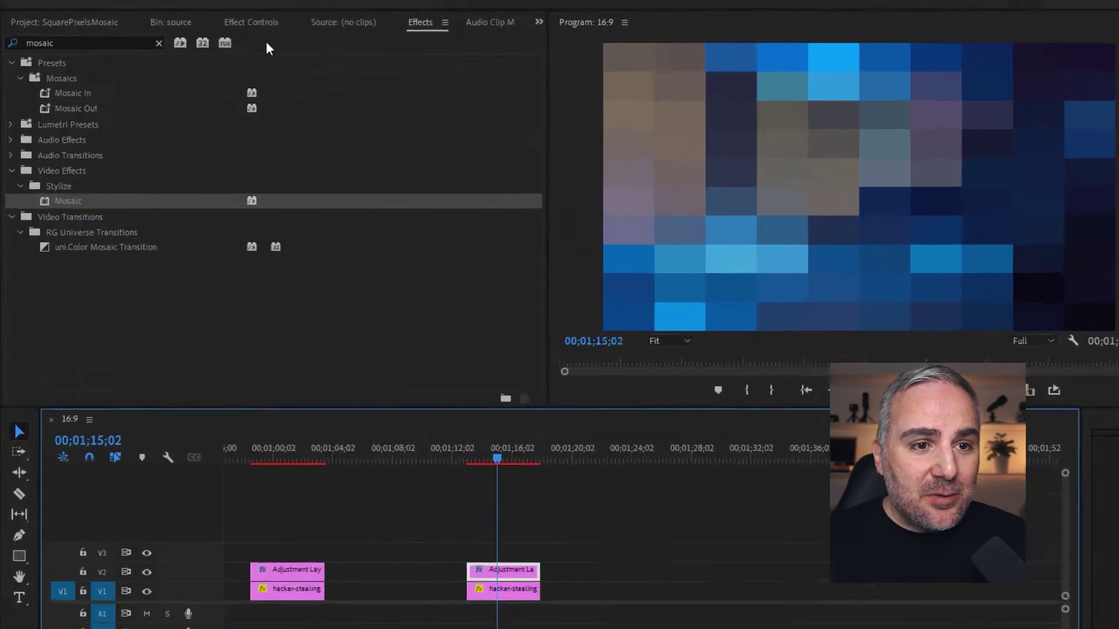
Change the Mosaic's Horizontal Blocks to 16 and Vertical Blocks to 9 in Effect Controls
left_click(190, 59)
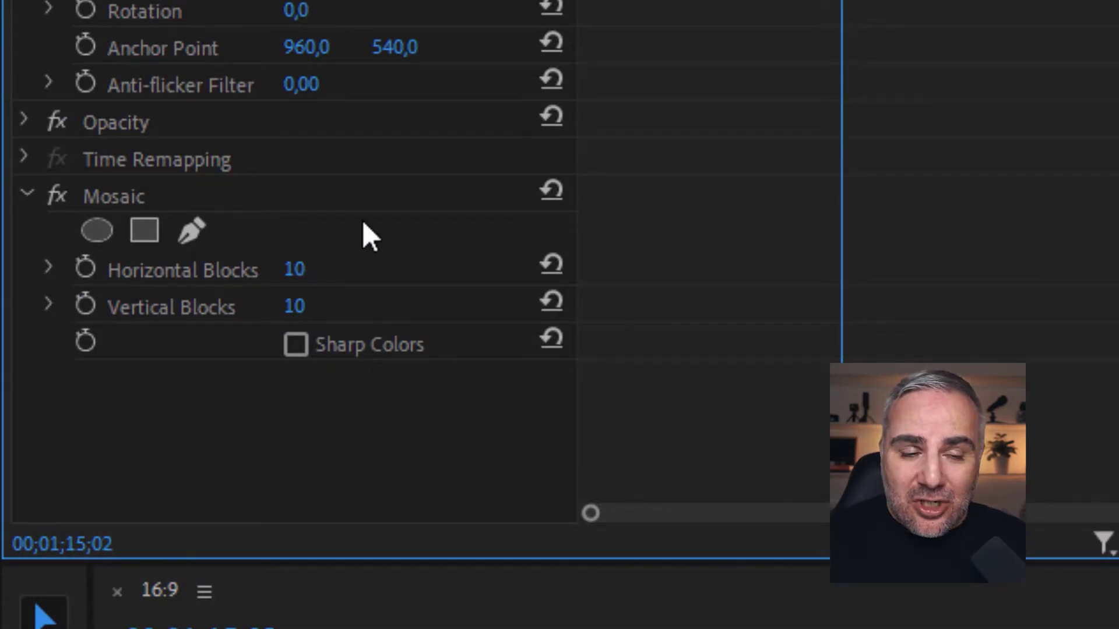
left_click(294, 270)
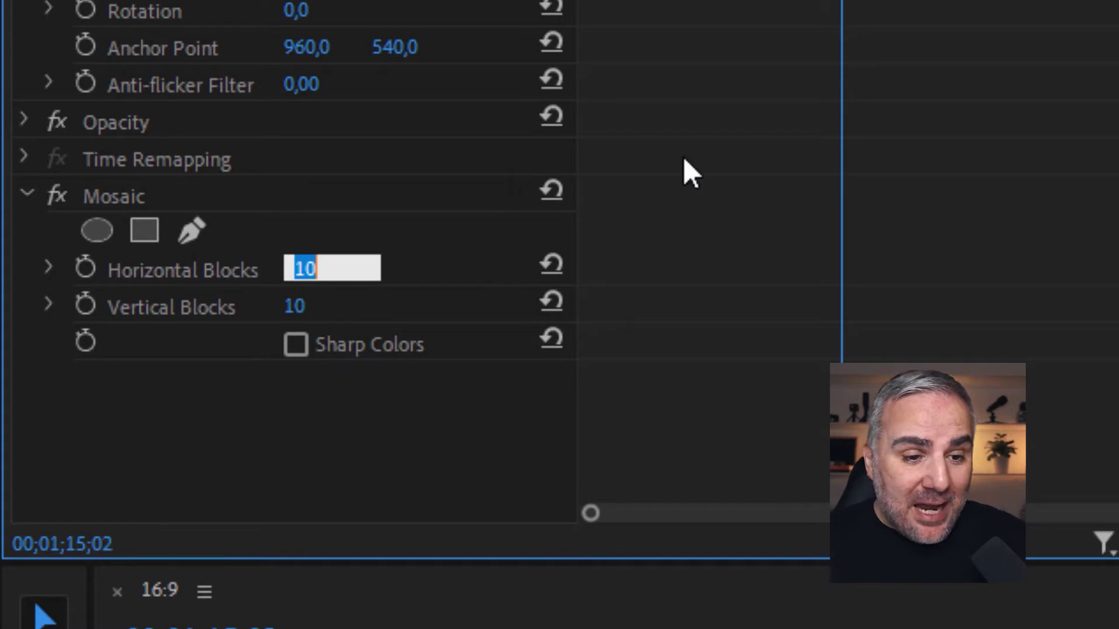
type("16")
key("Tab")
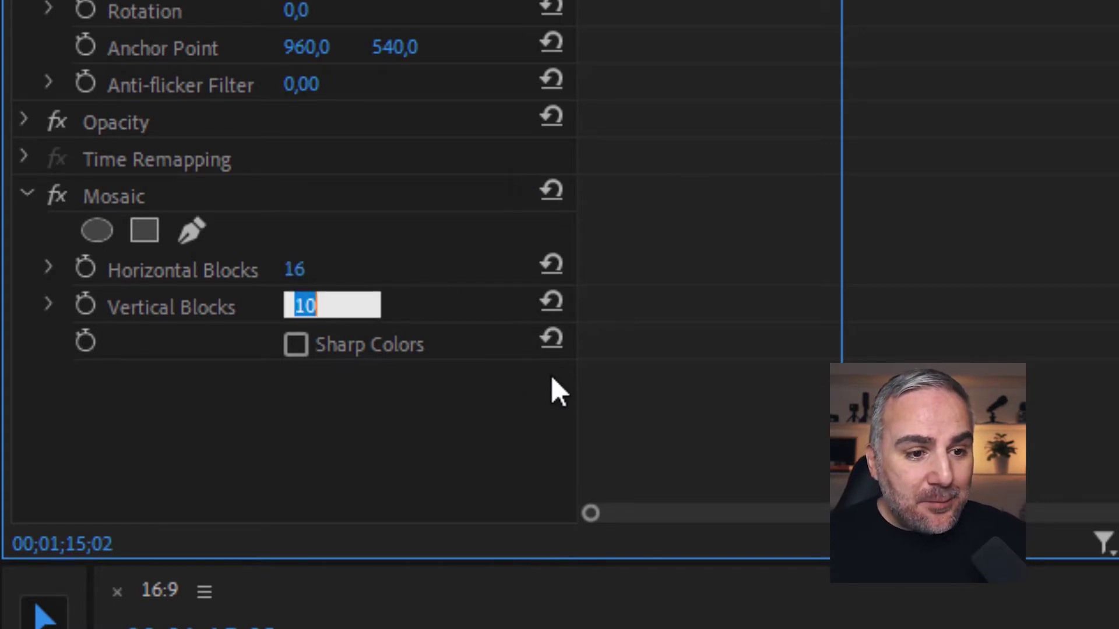
type("9")
key("Return")
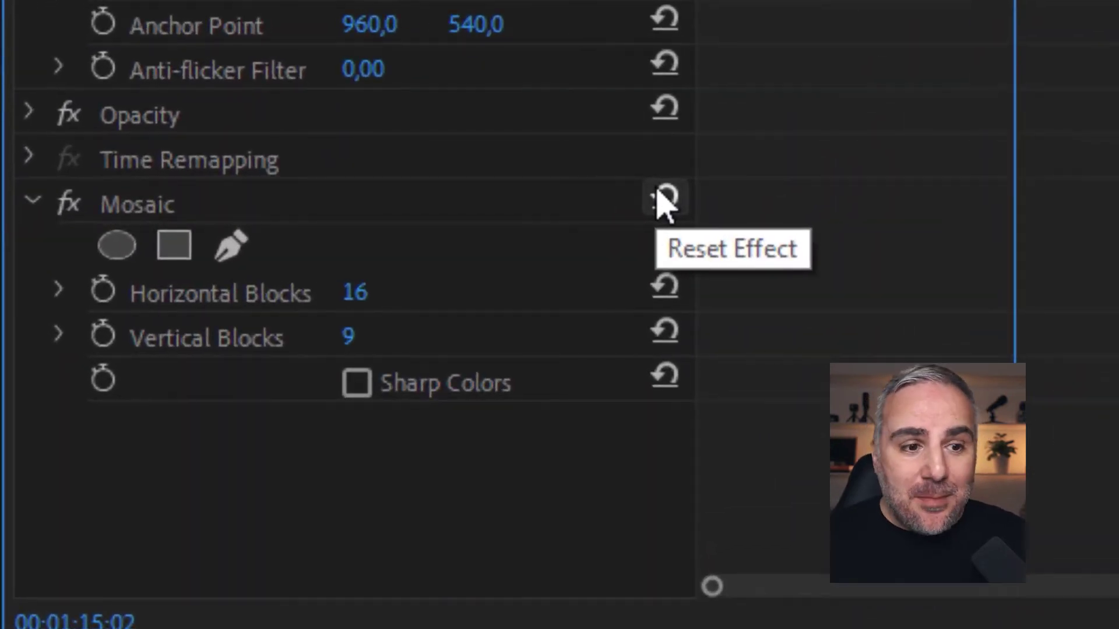
Try 160 by 90 Mosaic blocks, then settle on 80 horizontal and 45 vertical
left_click(355, 291)
type("1")
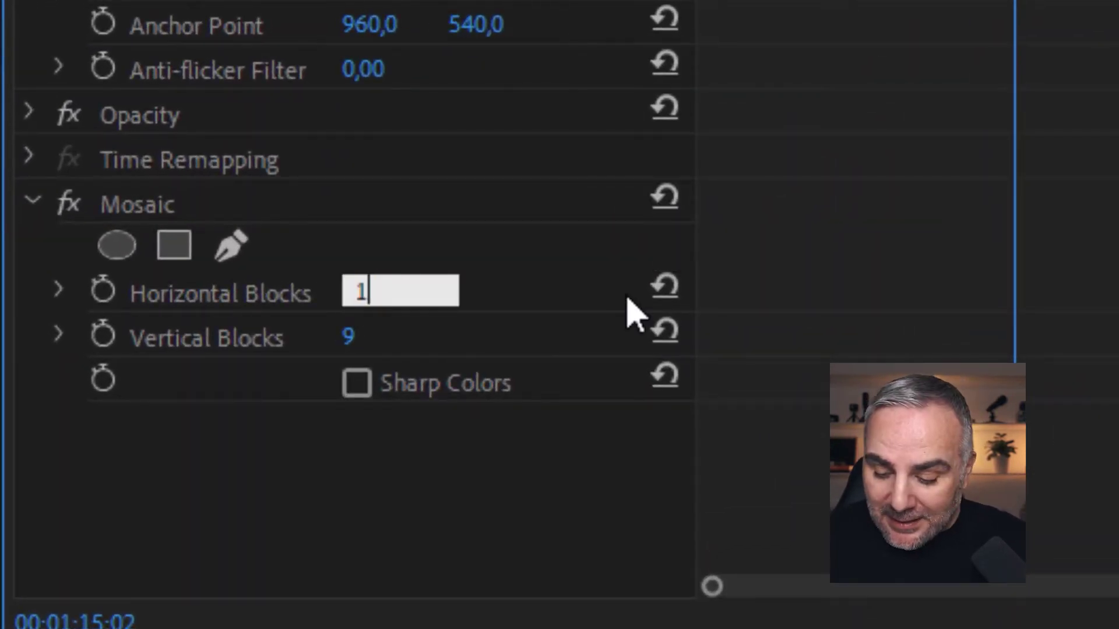
type("60")
left_click(350, 337)
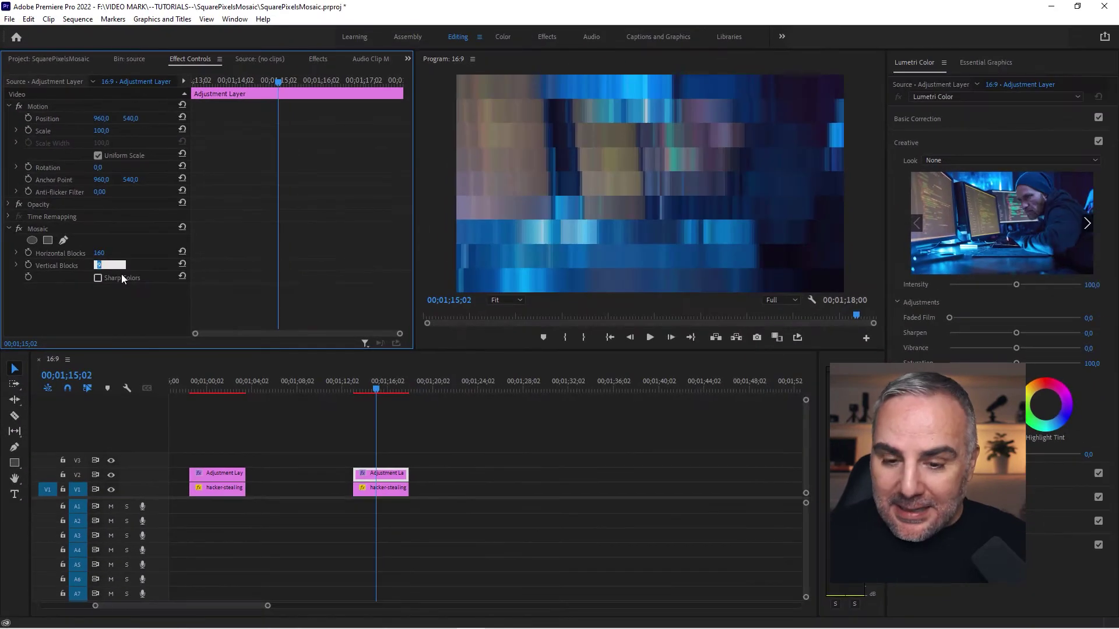
type("90")
key("Return")
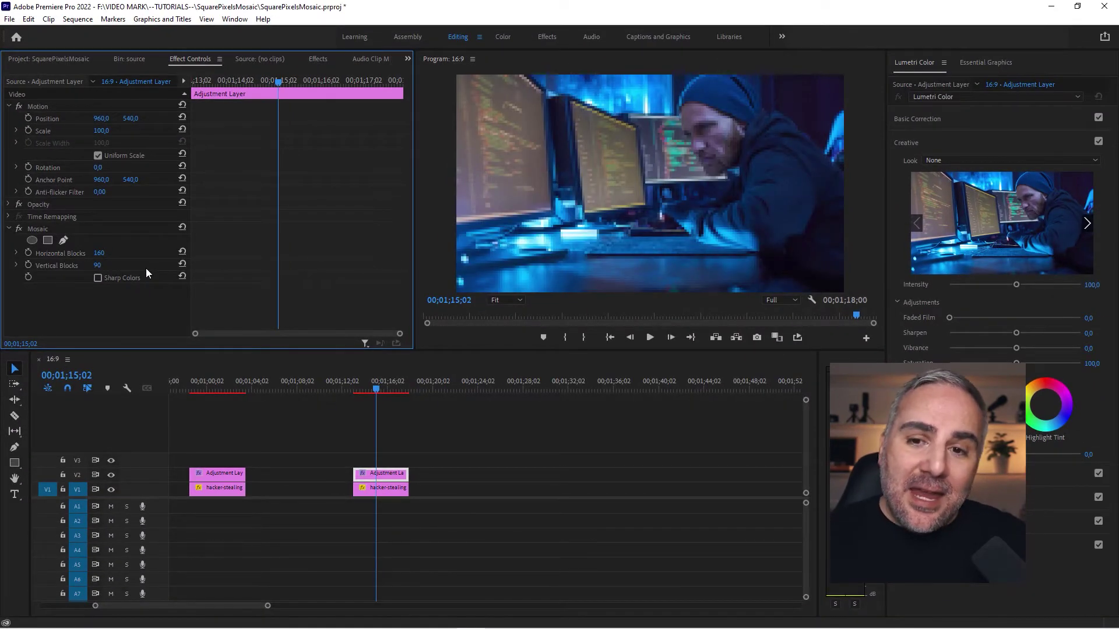
left_click(100, 253)
type("80")
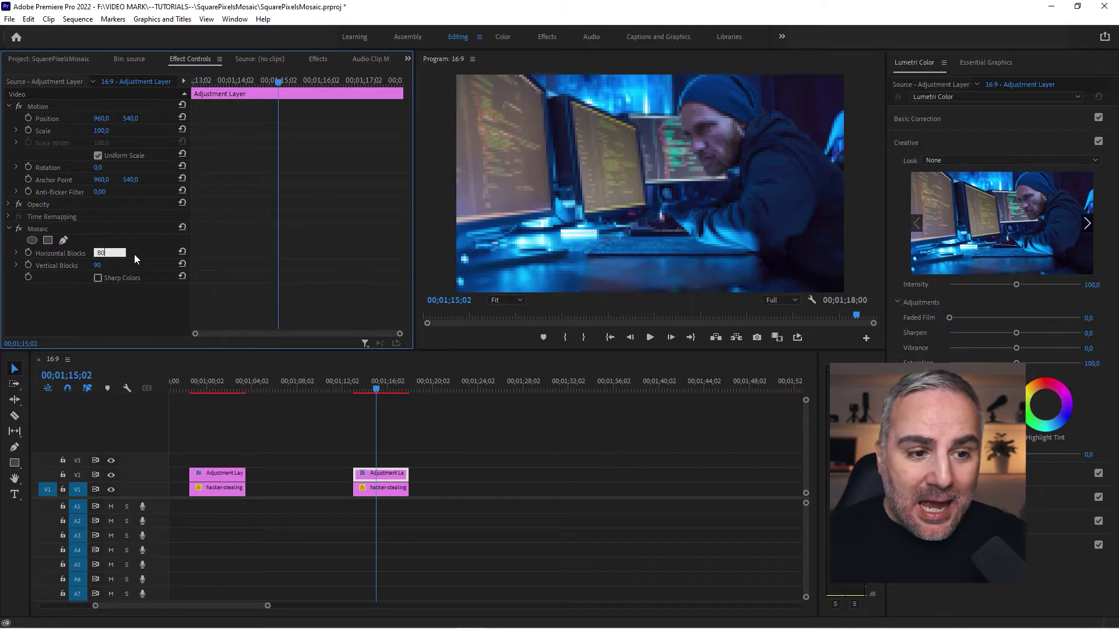
key("Tab")
type("45")
key("Return")
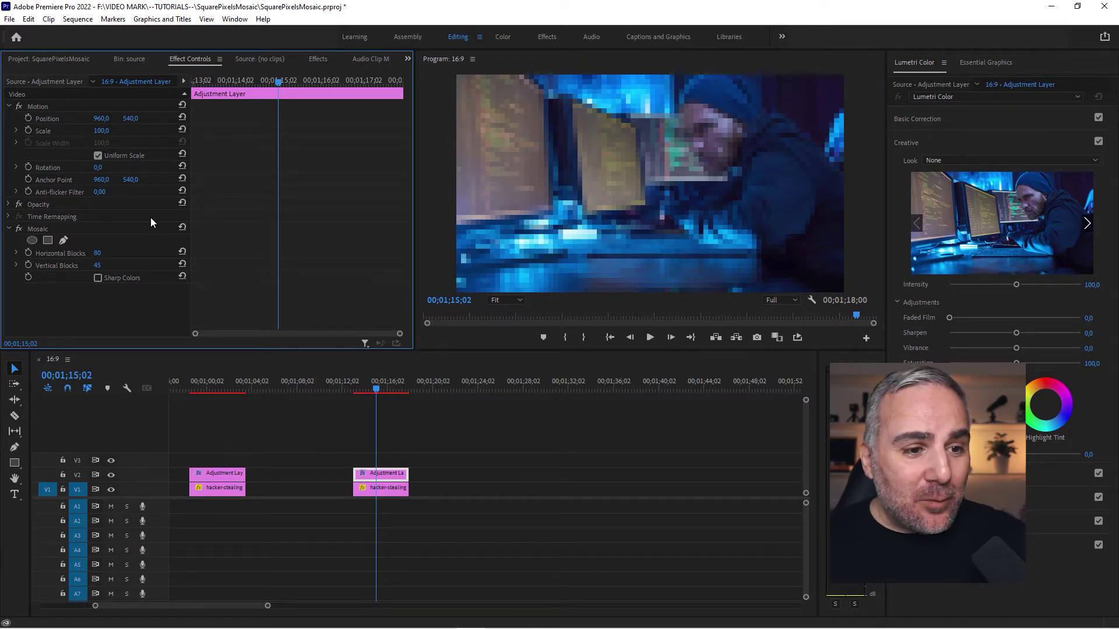
Restrict the Mosaic to an ellipse mask positioned over the hacker's face
left_click(32, 240)
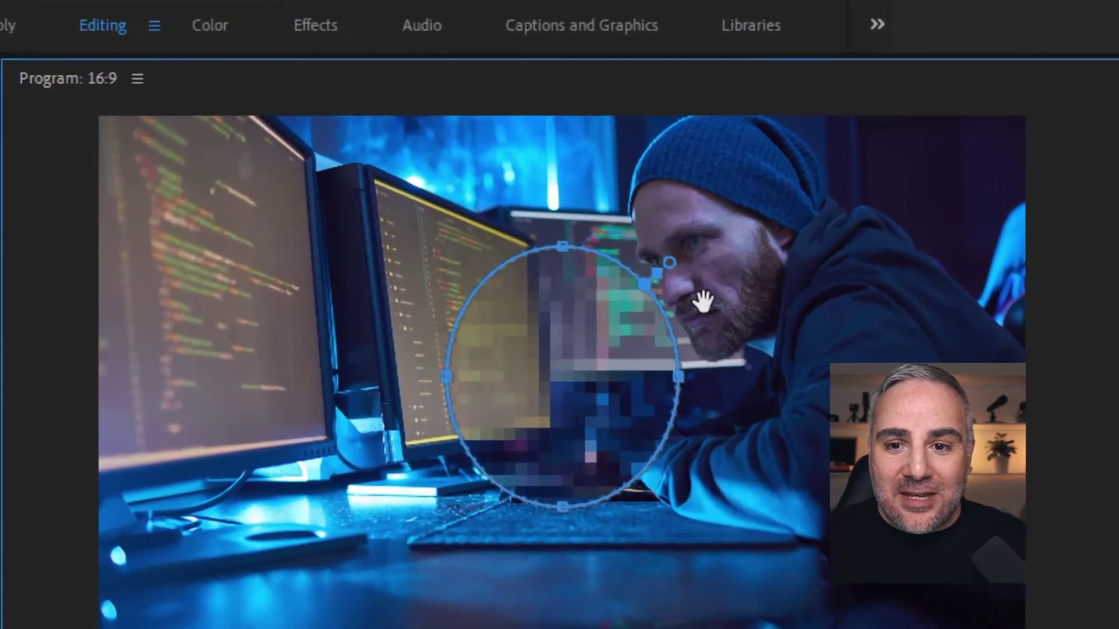
left_click_drag(741, 269, 728, 268)
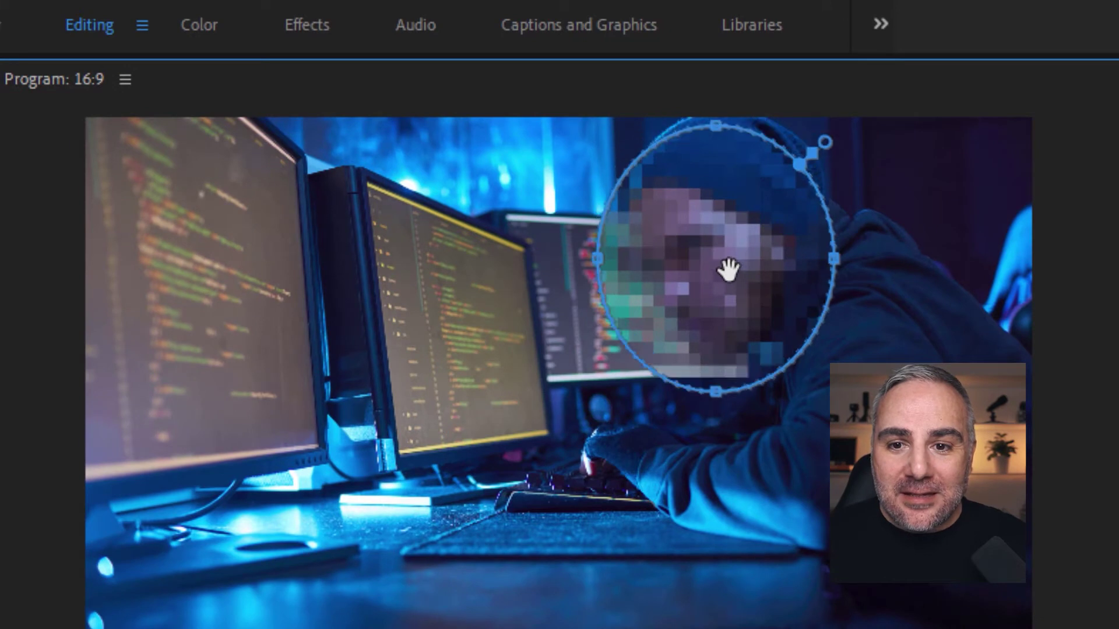
left_click(591, 431)
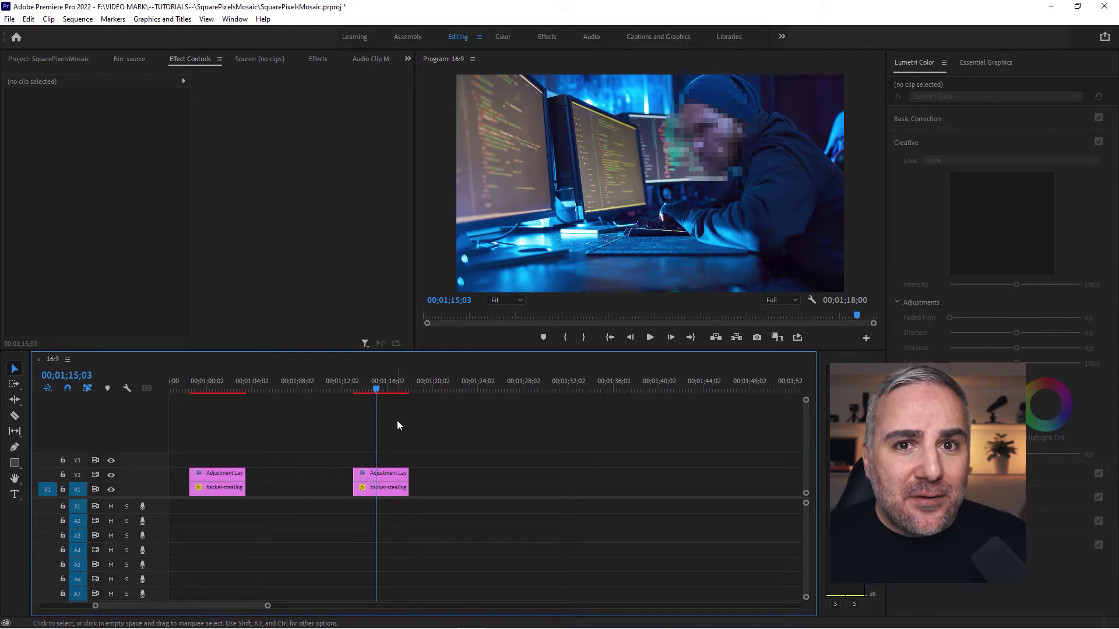
Duplicate the 16:9 sequence and rename the copy 'Square'
left_click(58, 61)
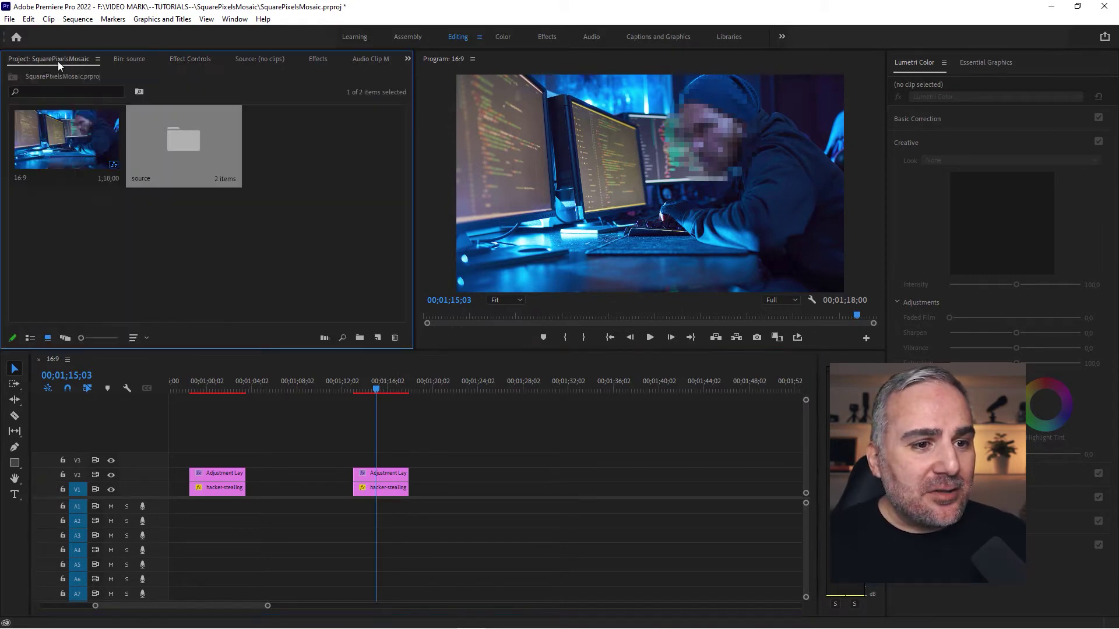
left_click(61, 150)
right_click(62, 149)
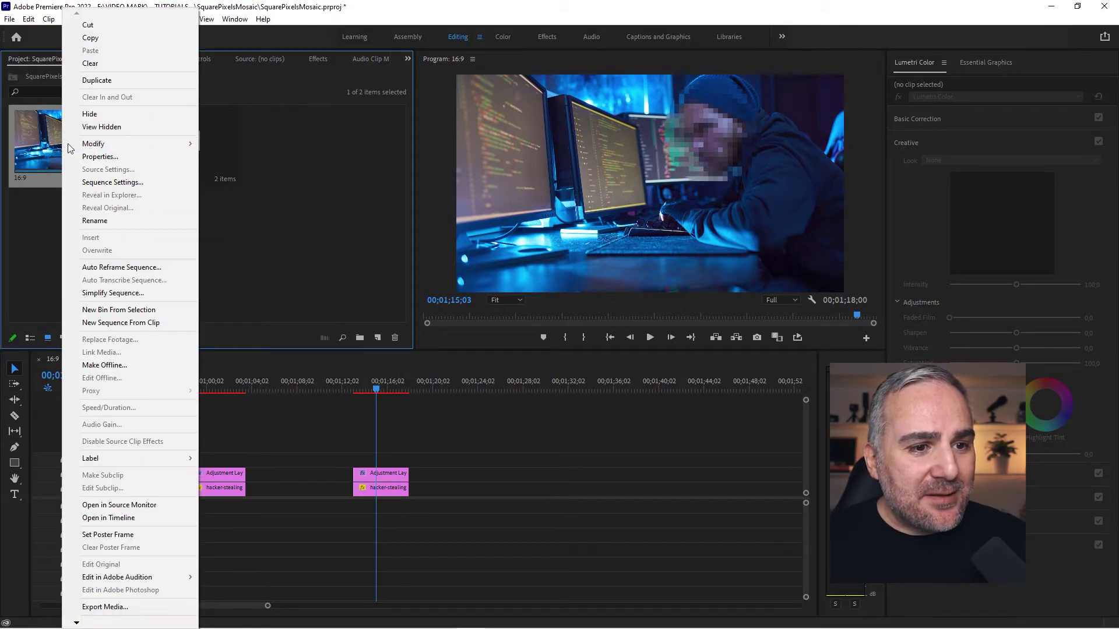
left_click(127, 83)
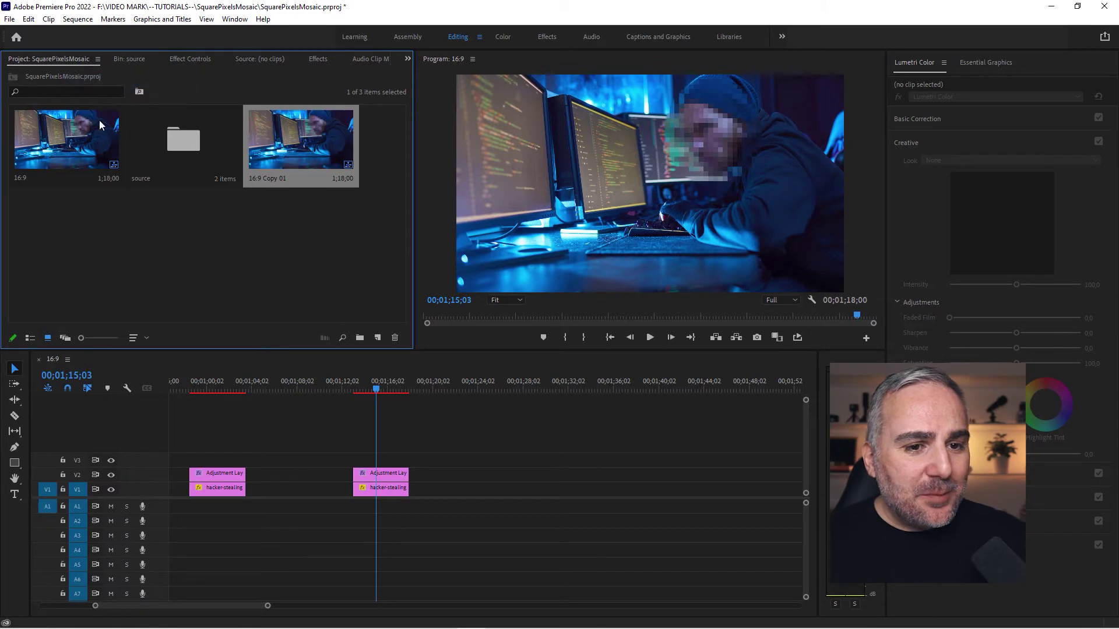
left_click(262, 178)
type("Squ")
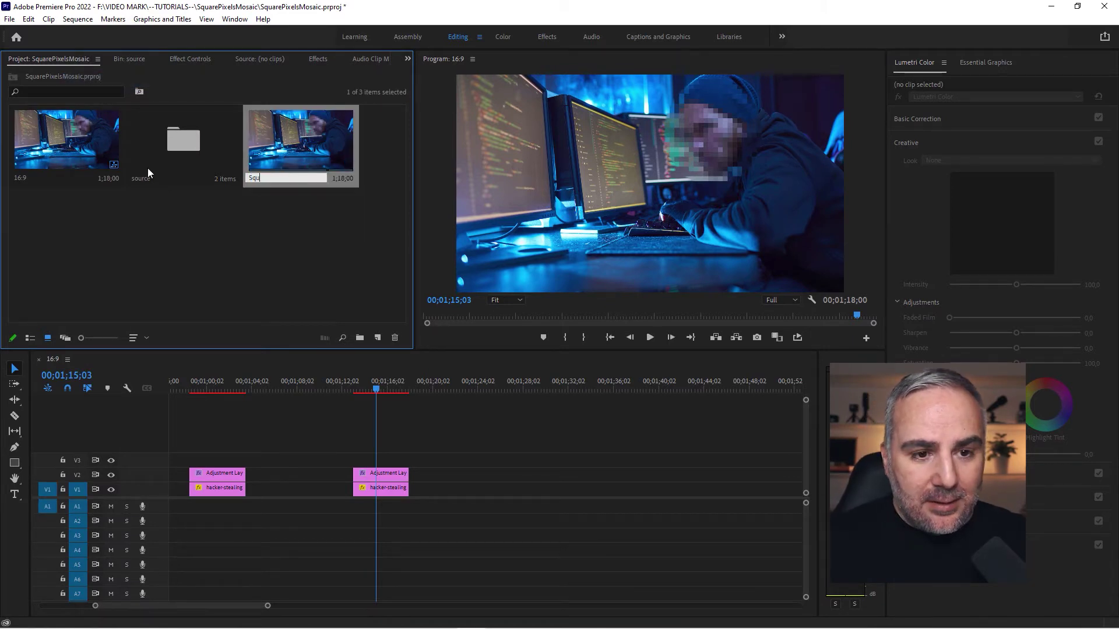
type("are")
key("Return")
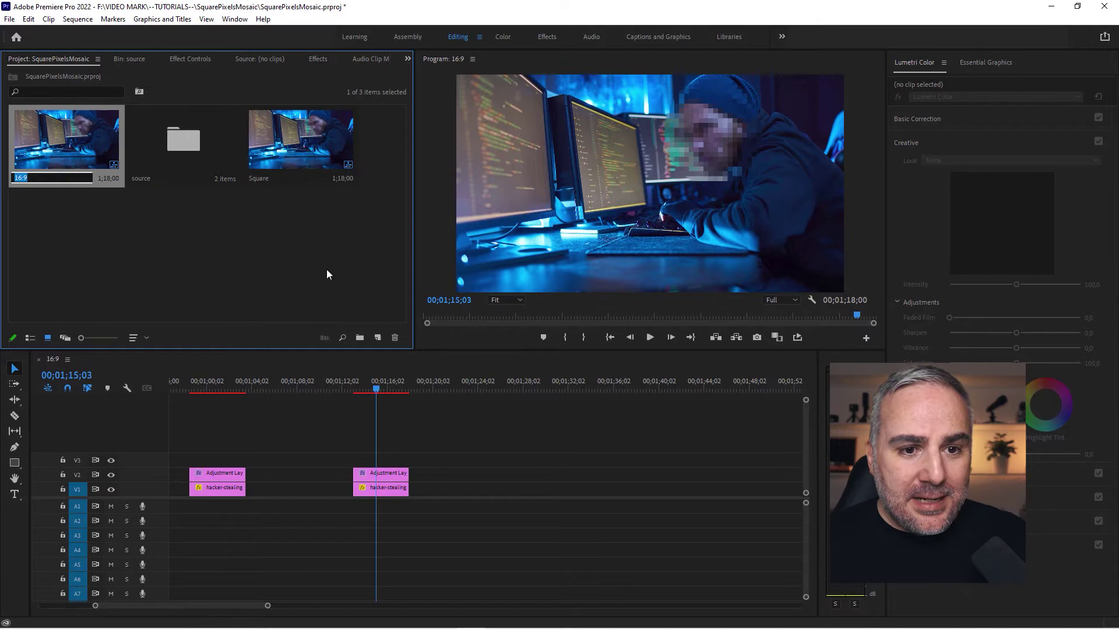
Open Square and set its sequence settings to Custom editing mode with a 1080 frame width
double_click(341, 134)
left_click(402, 404)
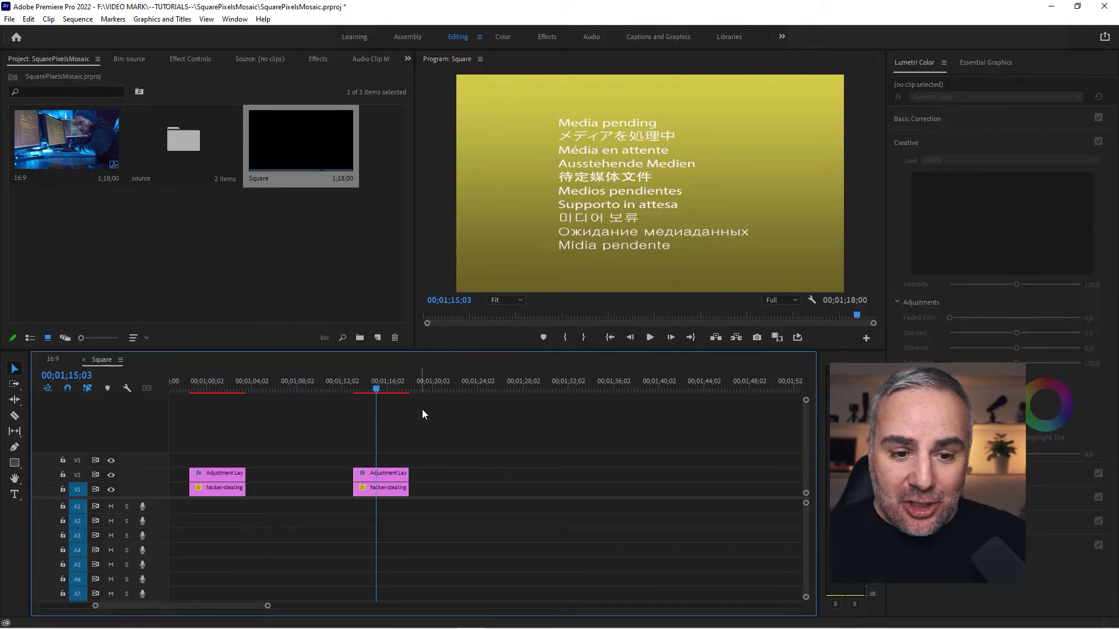
left_click(78, 19)
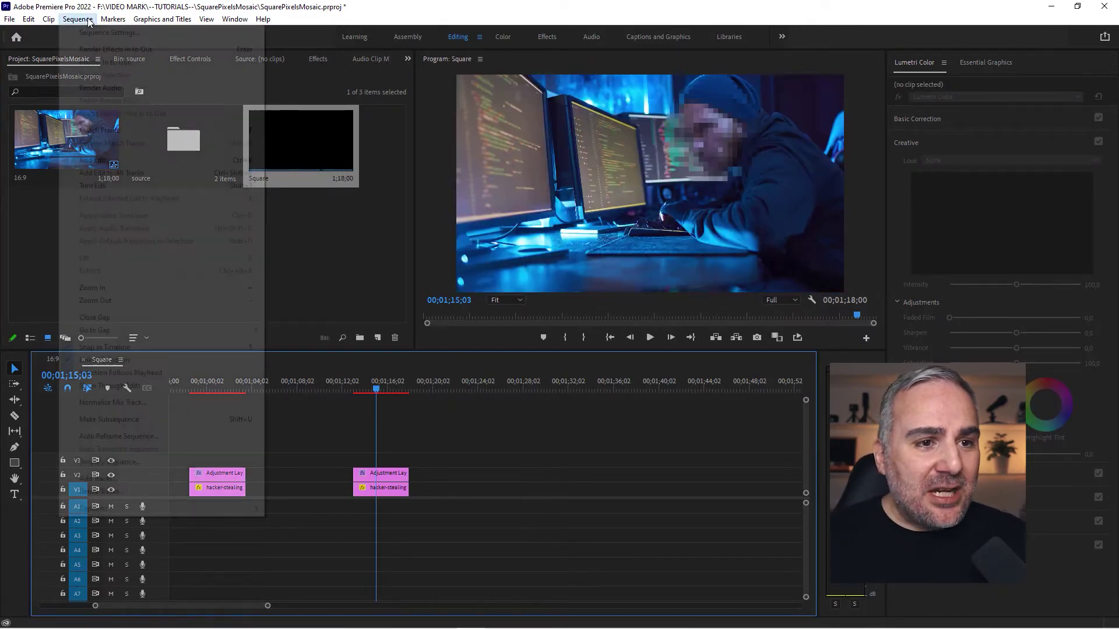
left_click(110, 33)
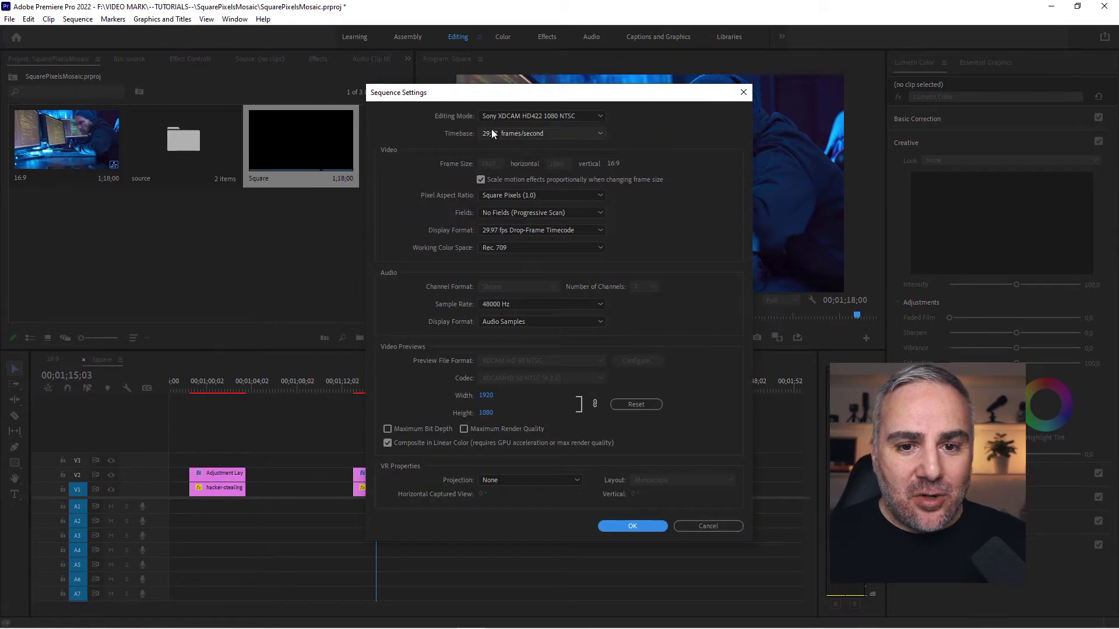
left_click(595, 116)
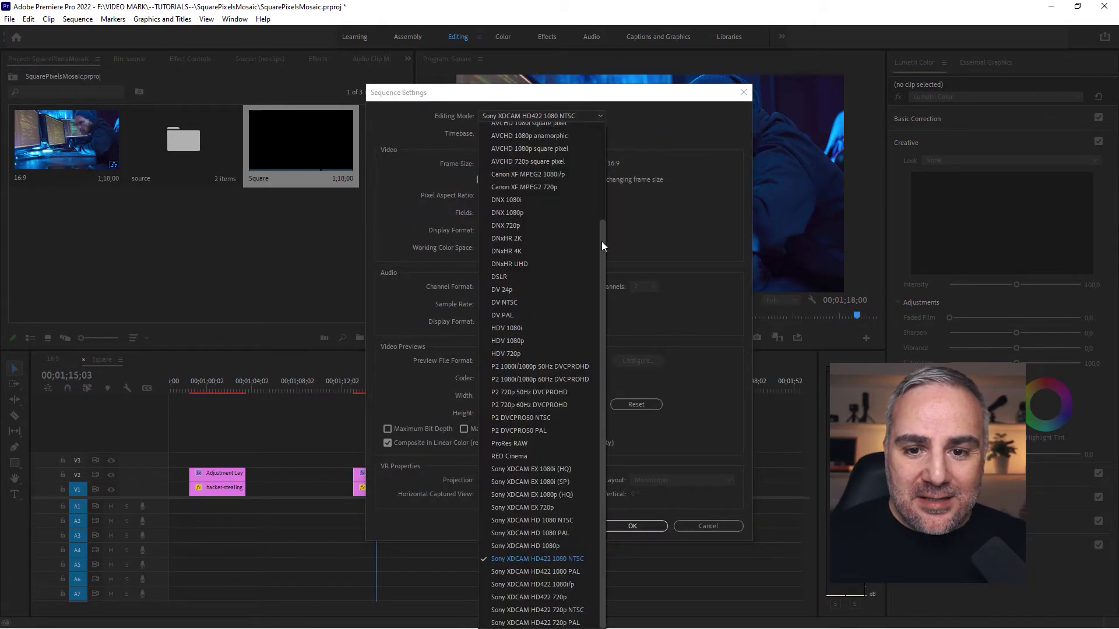
left_click(599, 147)
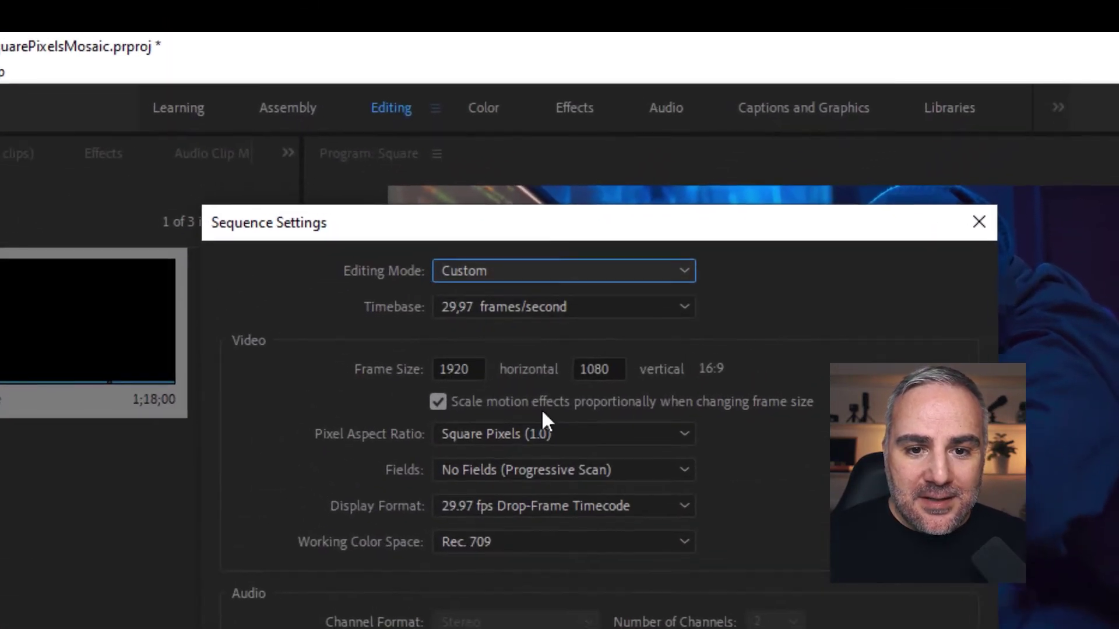
left_click_drag(460, 369, 374, 362)
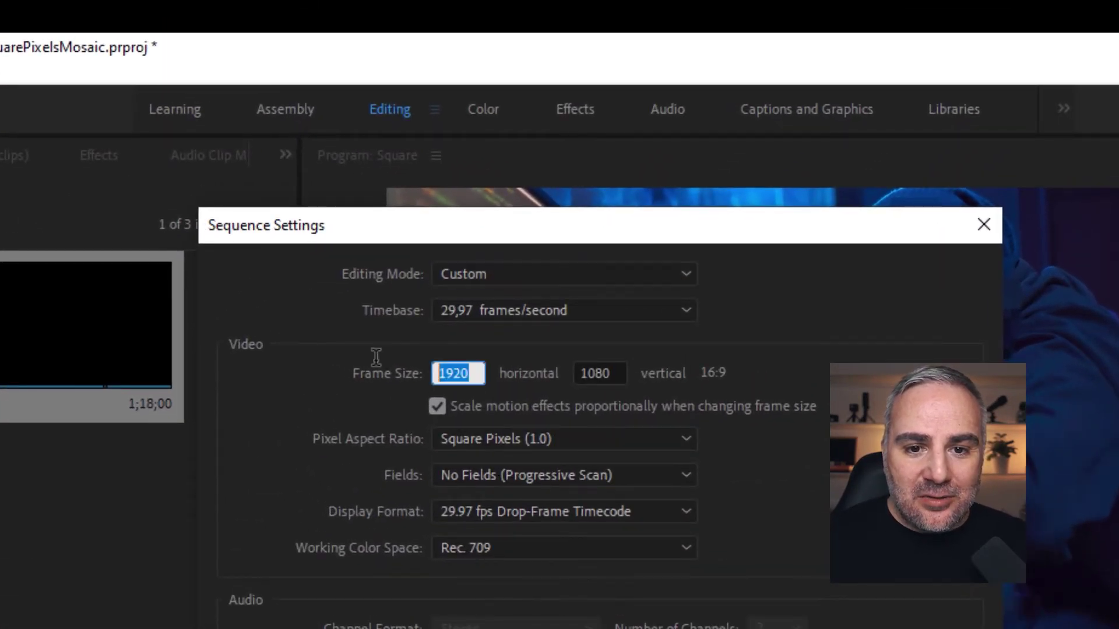
type("1080")
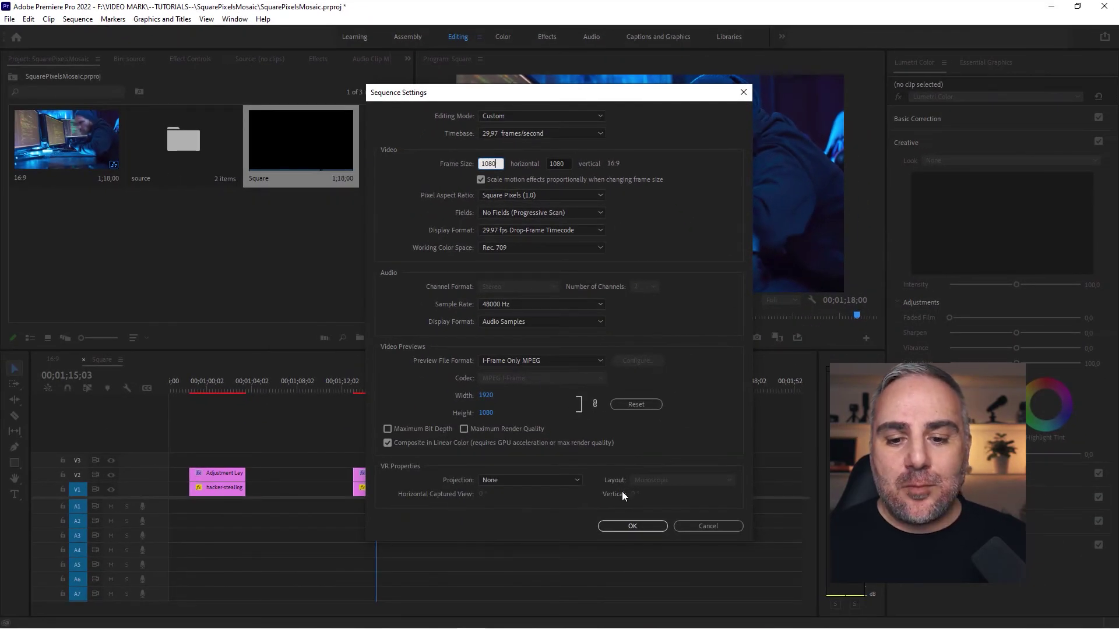
left_click(634, 527)
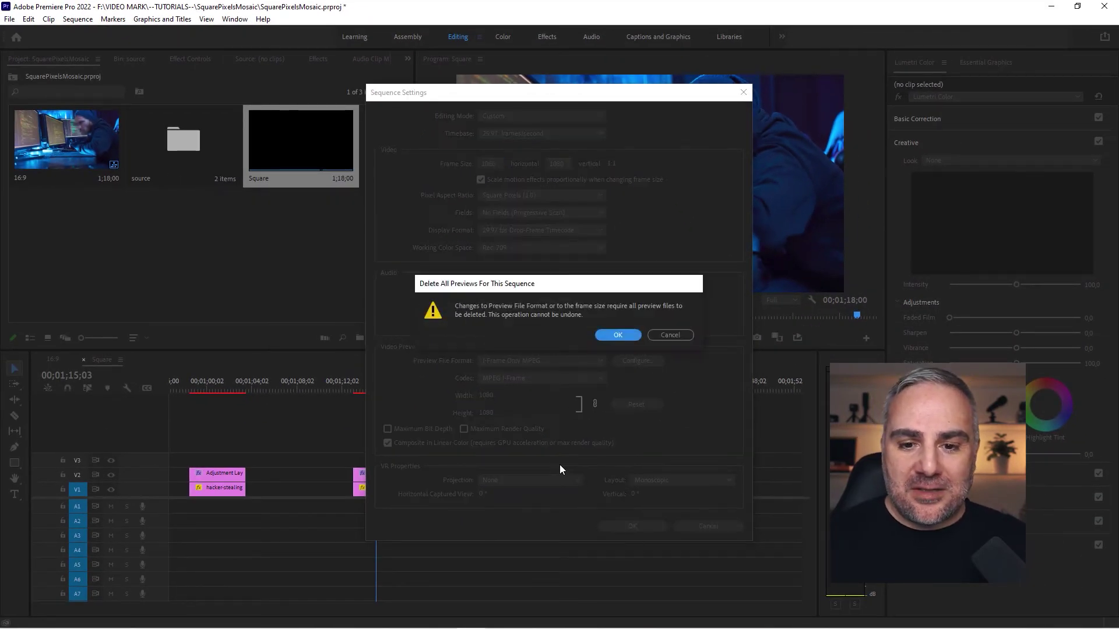
left_click(618, 335)
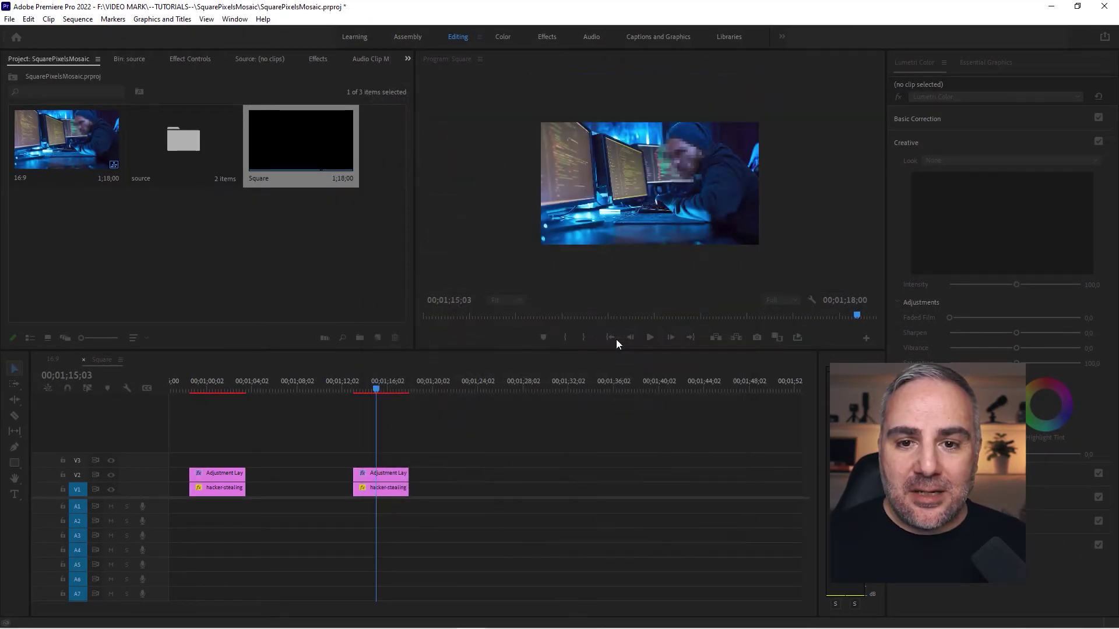
View the Square sequence at 100% zoom and bring up the adjustment layer's effect settings
left_click(507, 300)
left_click(507, 377)
left_click_drag(876, 167, 882, 120)
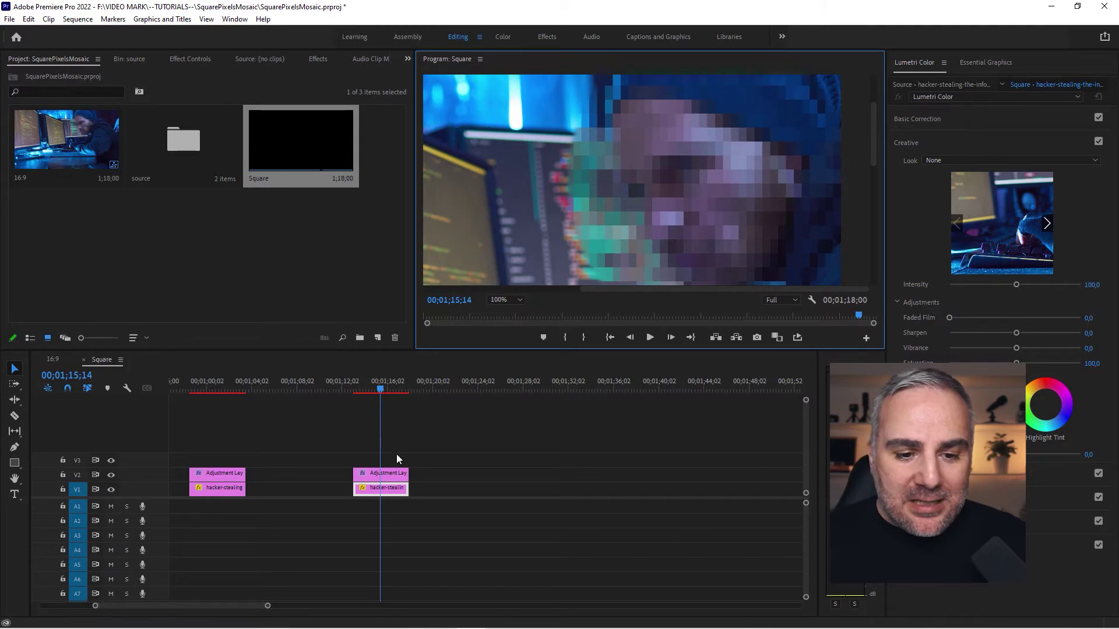
left_click(390, 473)
left_click(190, 59)
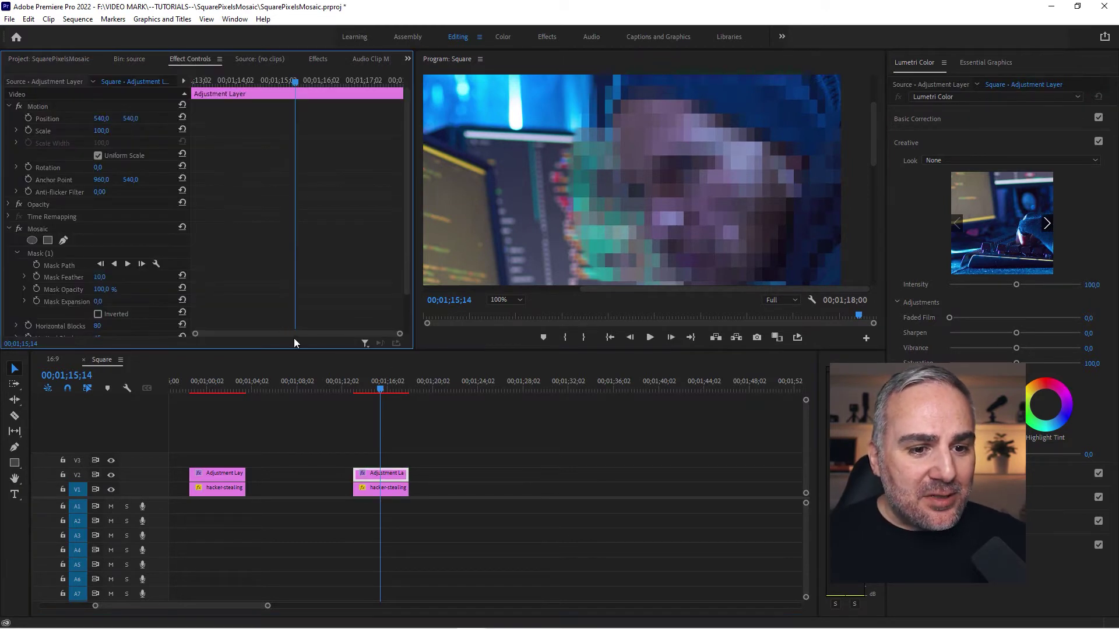
left_click_drag(410, 196, 404, 254)
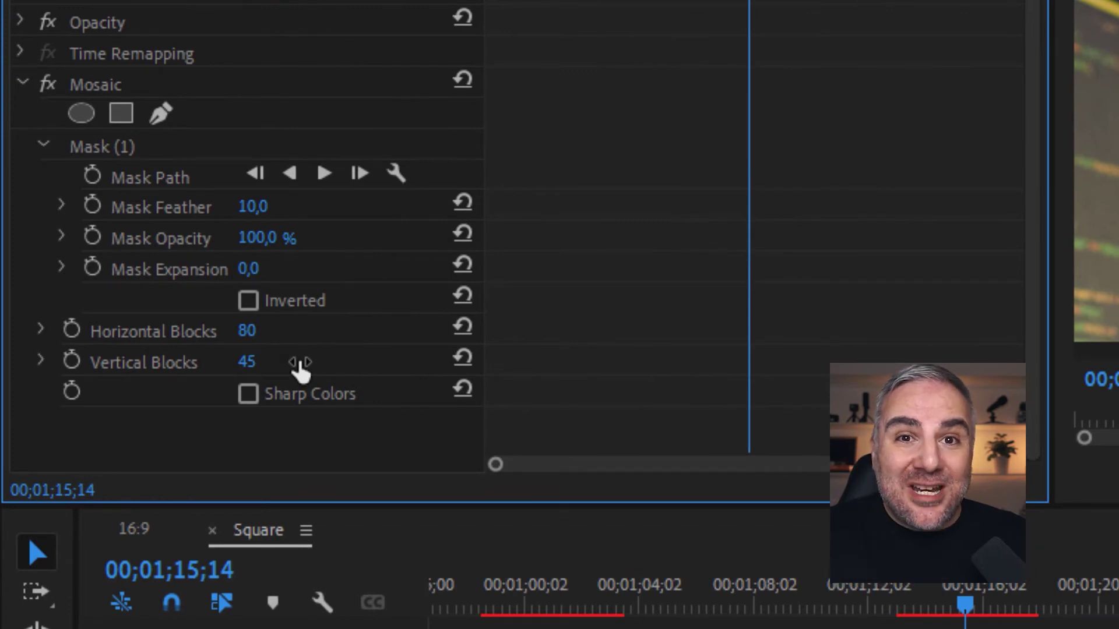
Set Mosaic Horizontal Blocks to 45 and fit the whole frame in the program monitor
left_click(247, 331)
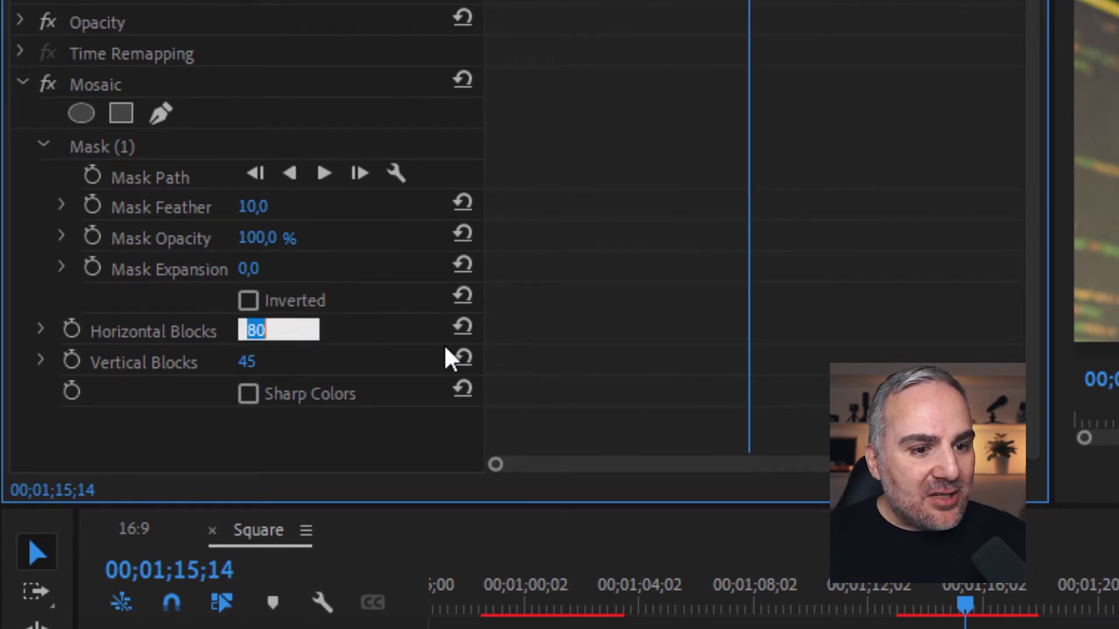
type("45")
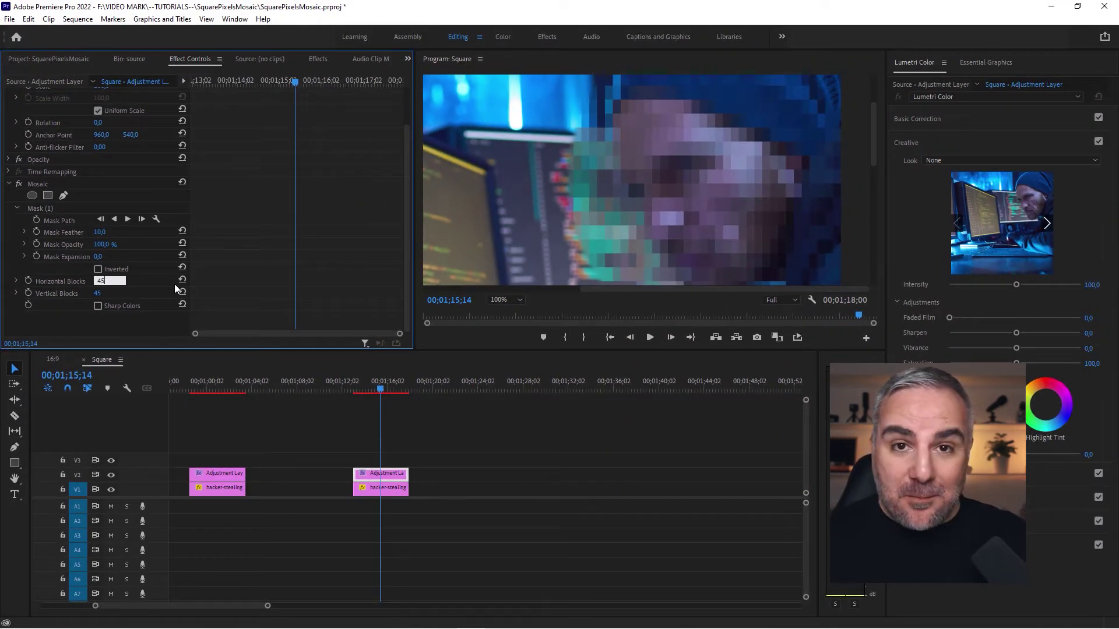
key("Tab")
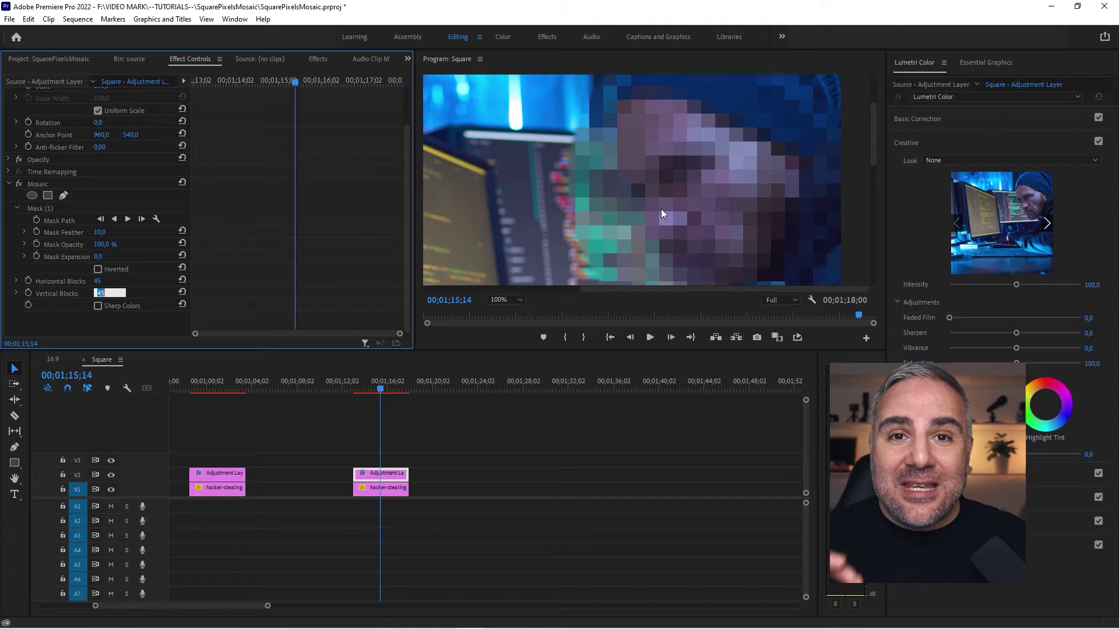
left_click(511, 301)
left_click(506, 311)
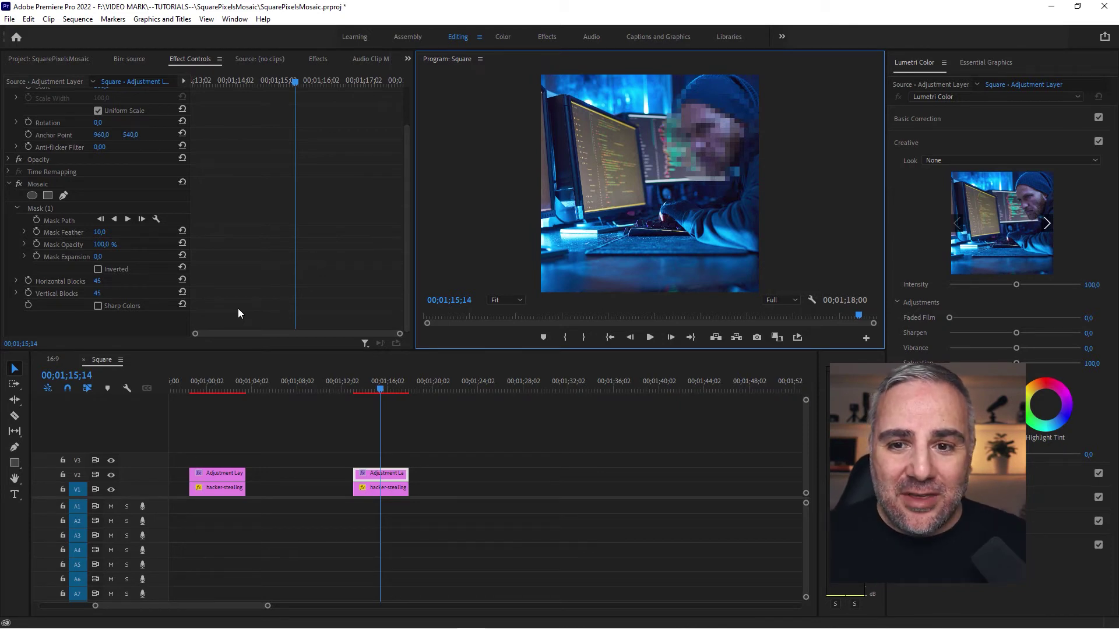
left_click(53, 360)
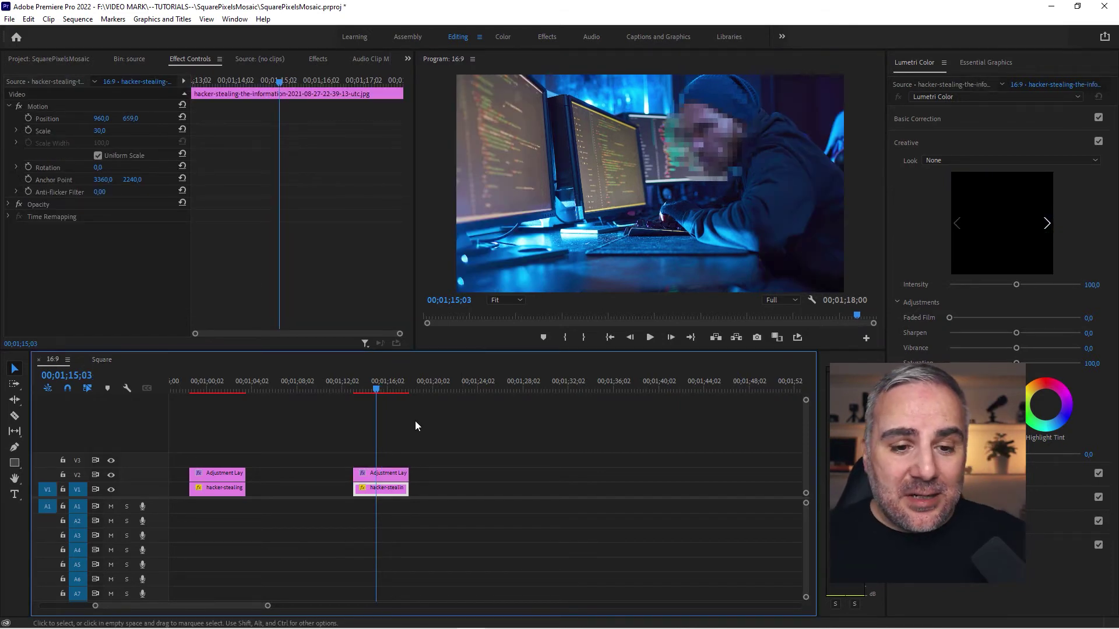
left_click(387, 473)
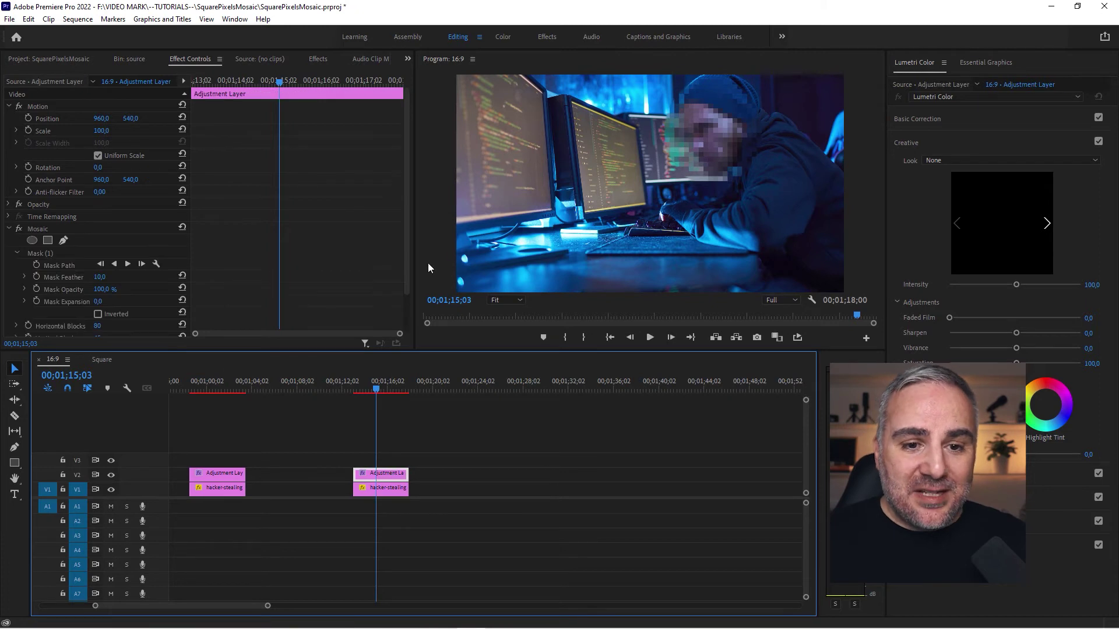
left_click_drag(408, 226, 414, 288)
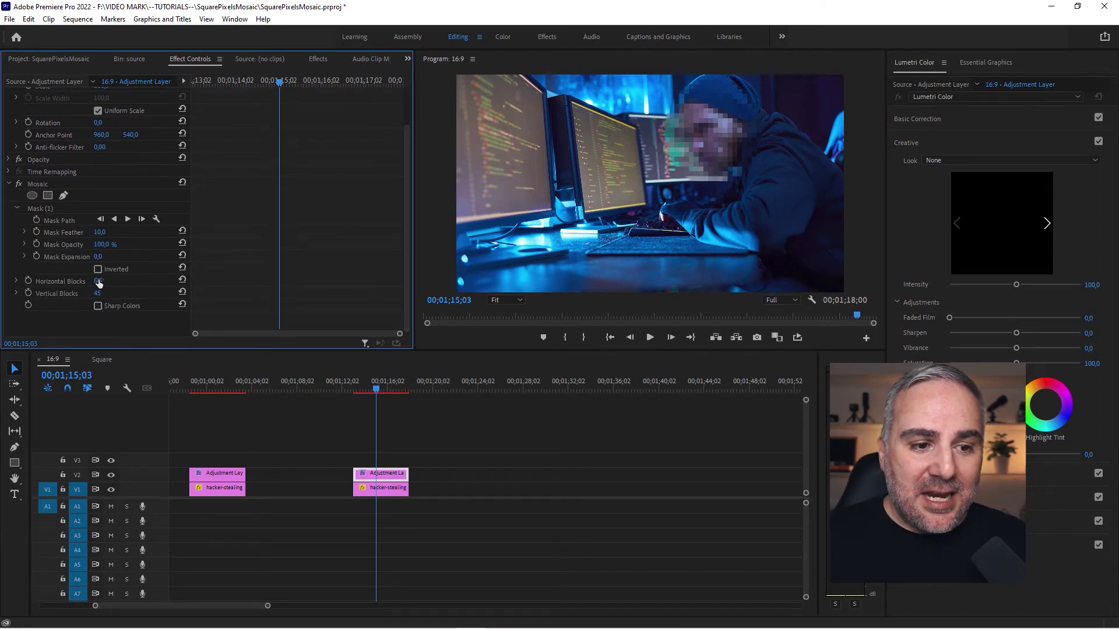
left_click(102, 360)
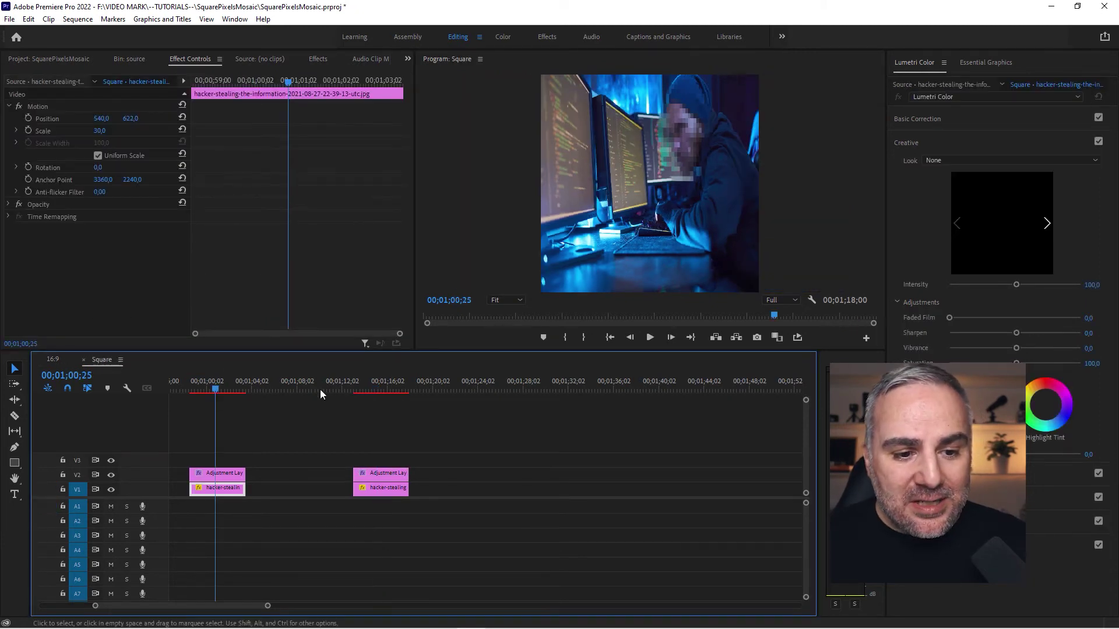
left_click(378, 388)
scroll(408, 285, "down", 1)
left_click(398, 306)
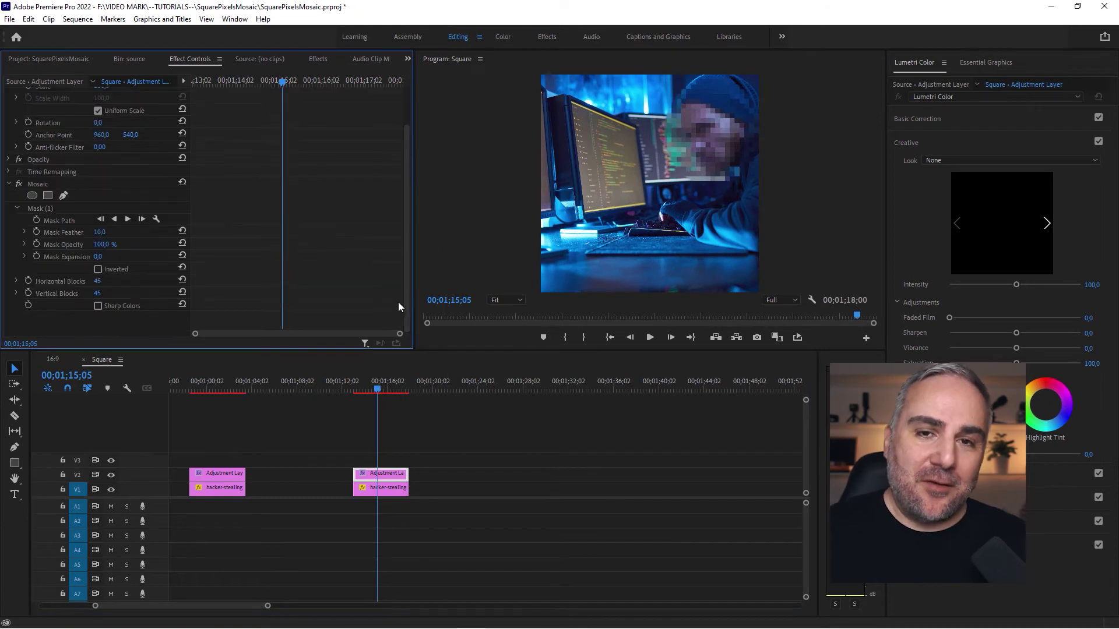